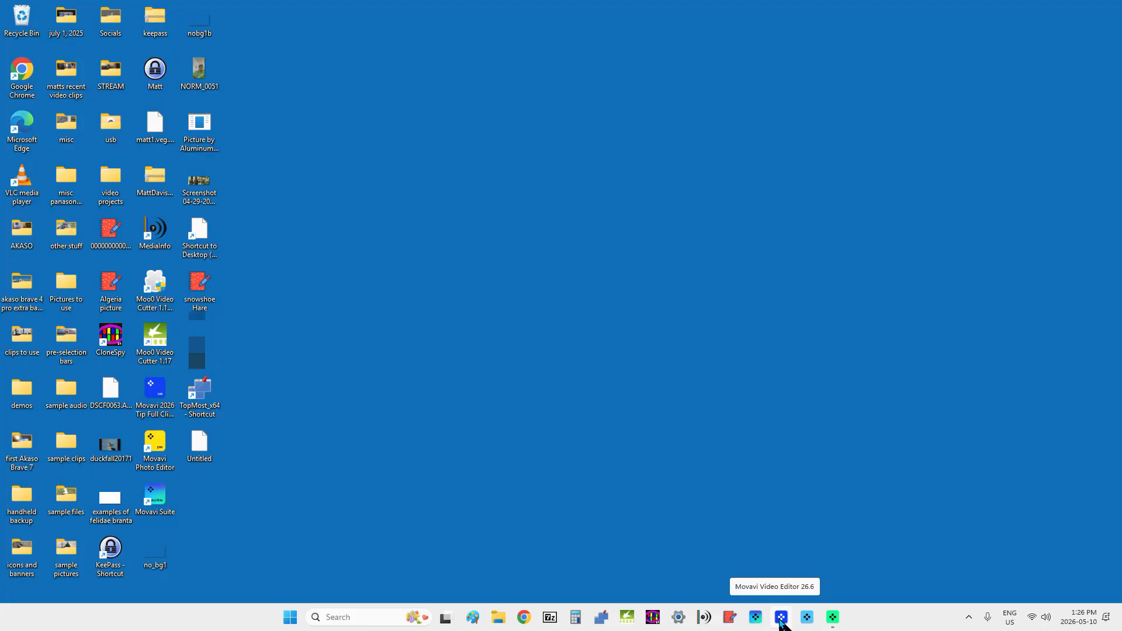
Launch Movavi Video Editor and import S2760011 (1)_06.mp4 from Desktop > sample clips > Movavi Video Editor 2026 > text > ticket
{"action": "left_click", "coordinate": [781, 621]}
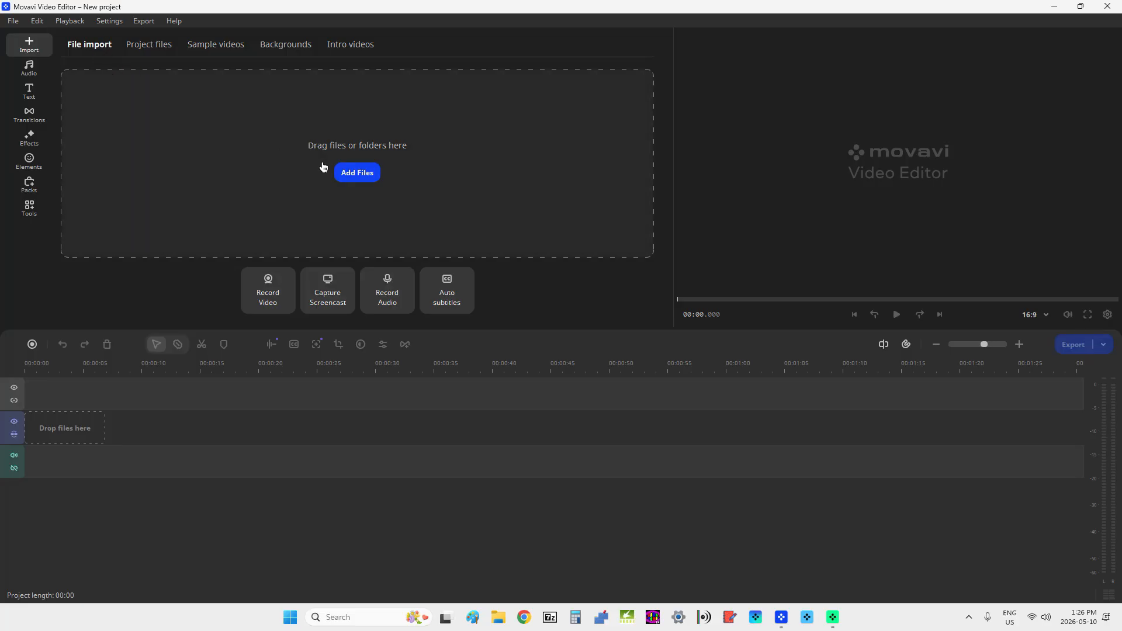
{"action": "left_click", "coordinate": [367, 175]}
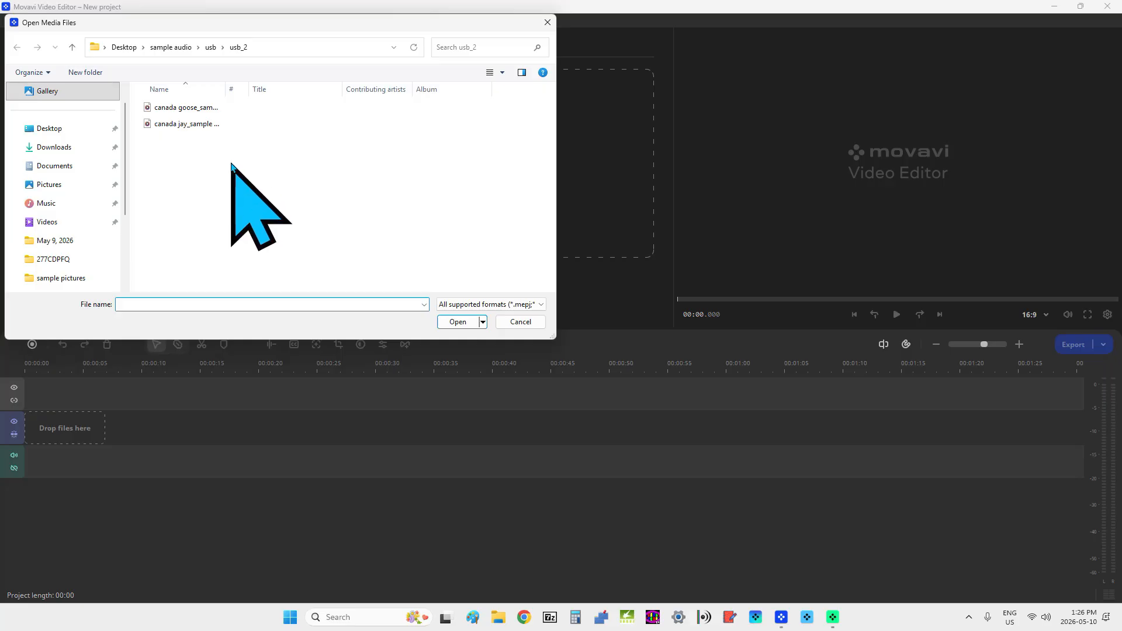
{"action": "left_click", "coordinate": [54, 134]}
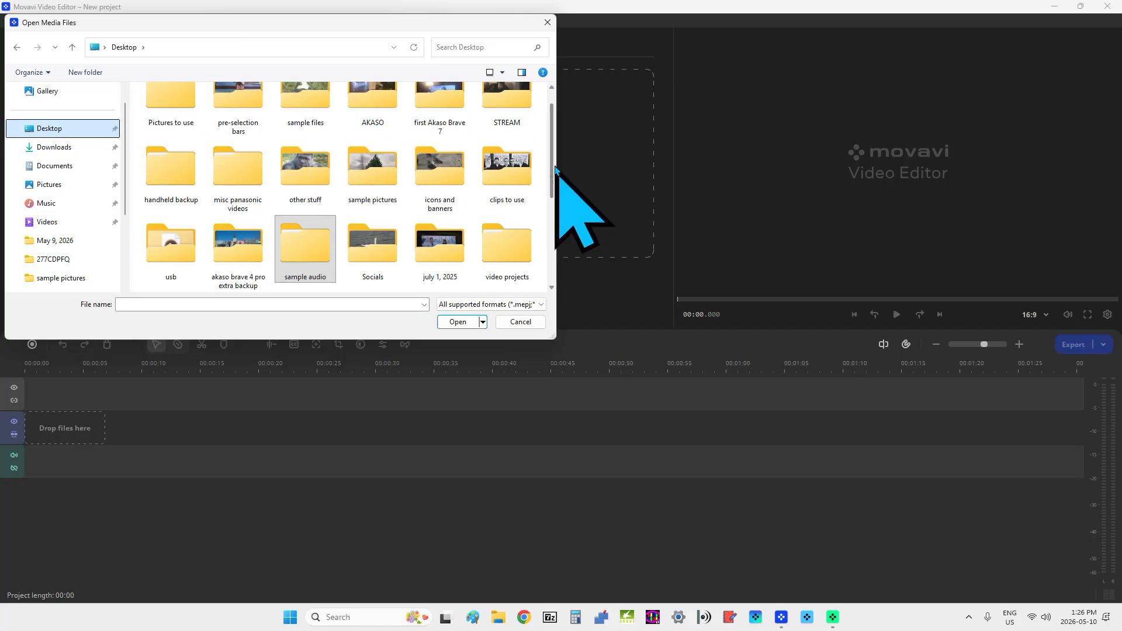
{"action": "left_click_drag", "start_coordinate": [553, 166], "coordinate": [553, 215]}
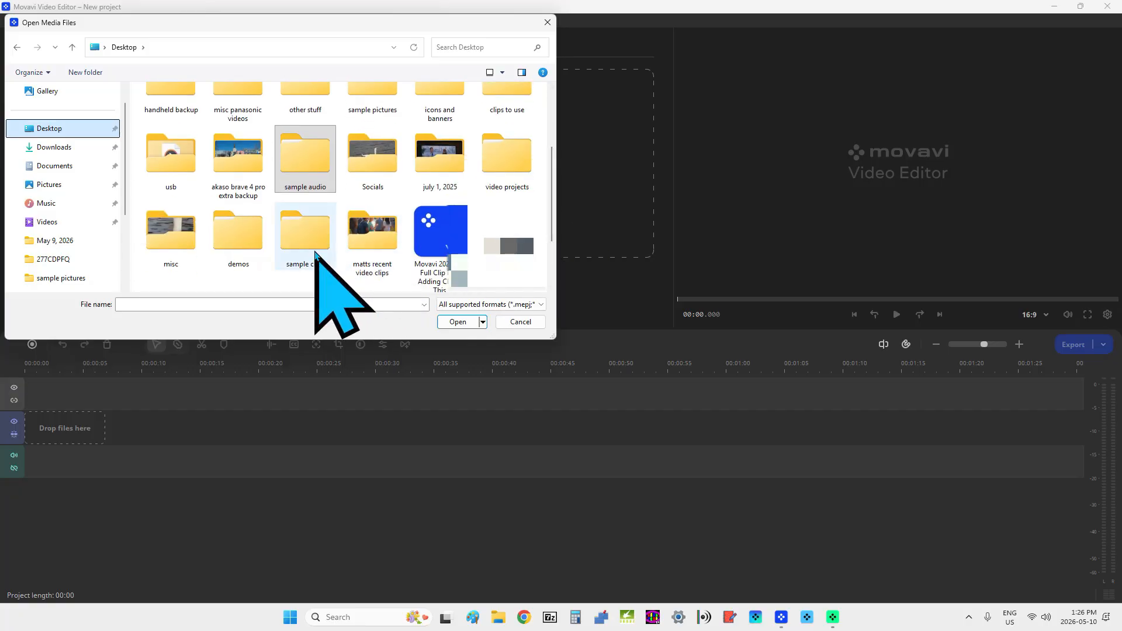
{"action": "double_click", "coordinate": [322, 251]}
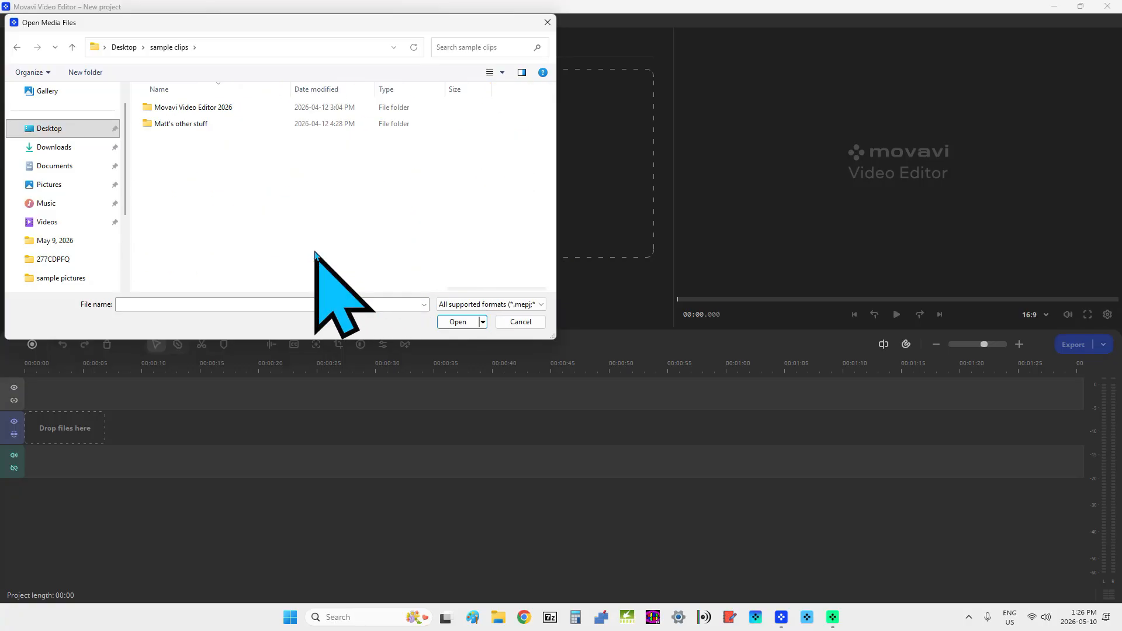
{"action": "double_click", "coordinate": [195, 109]}
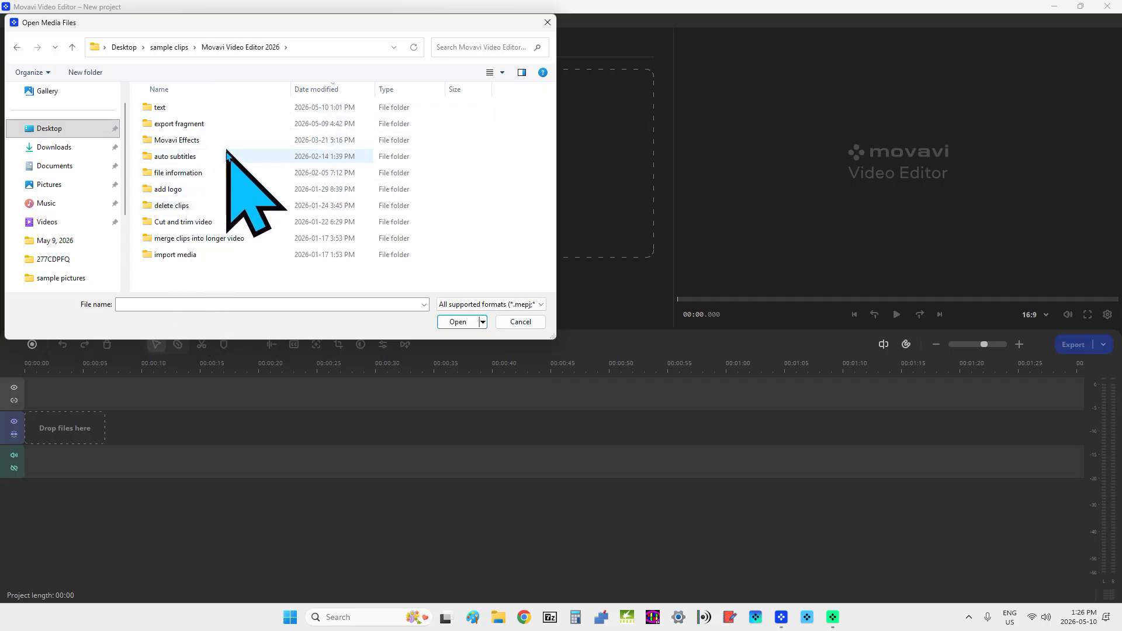
{"action": "double_click", "coordinate": [152, 108]}
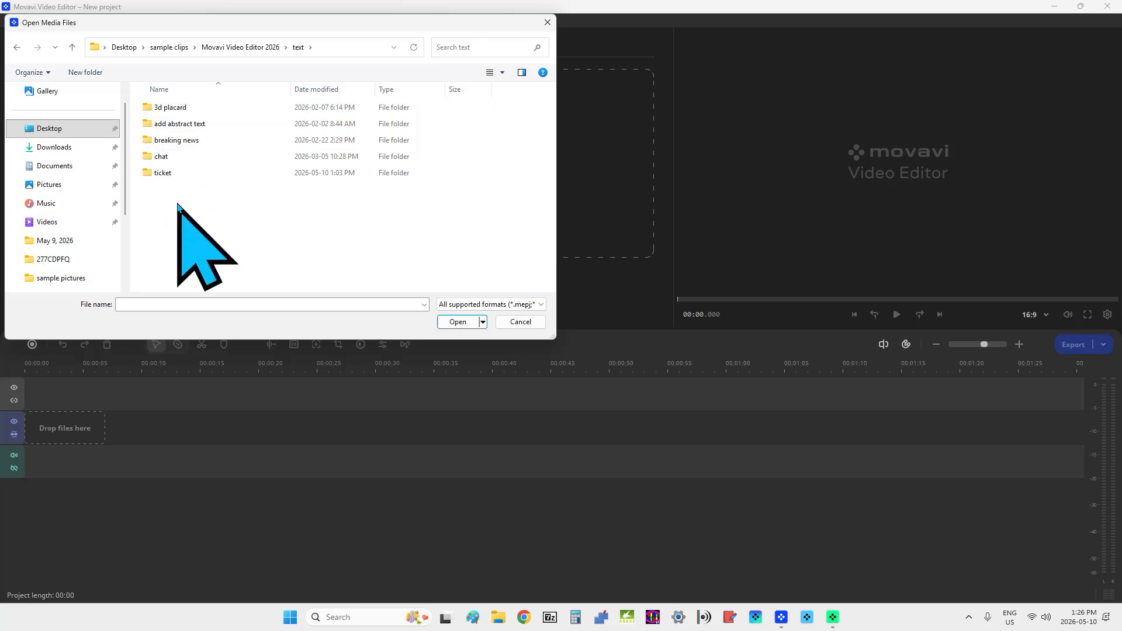
{"action": "double_click", "coordinate": [163, 174]}
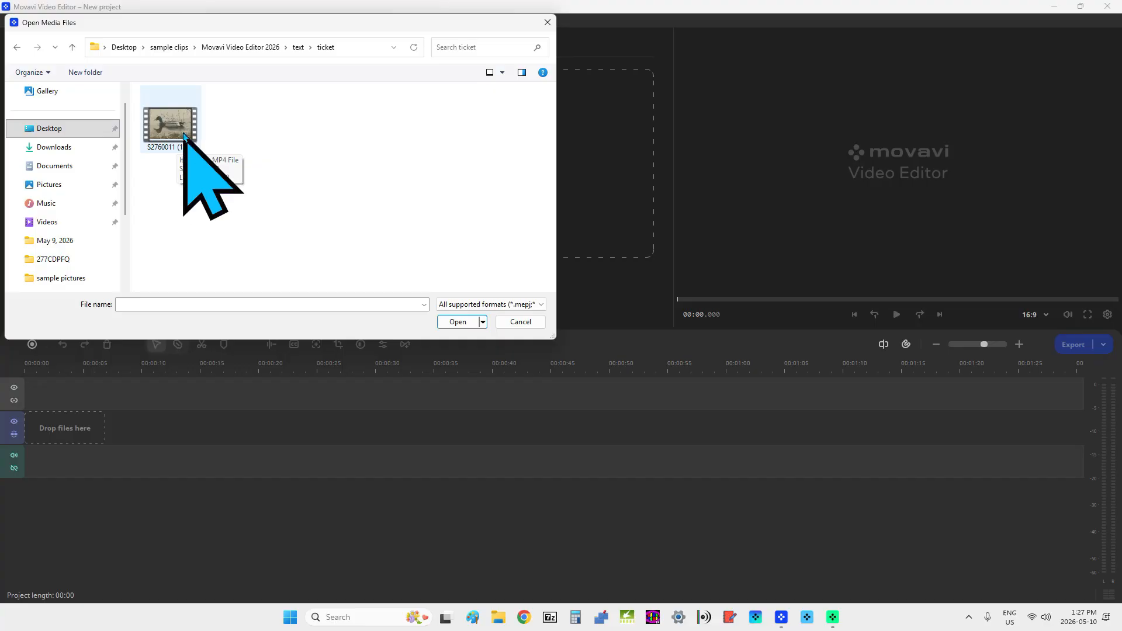
{"action": "double_click", "coordinate": [185, 137]}
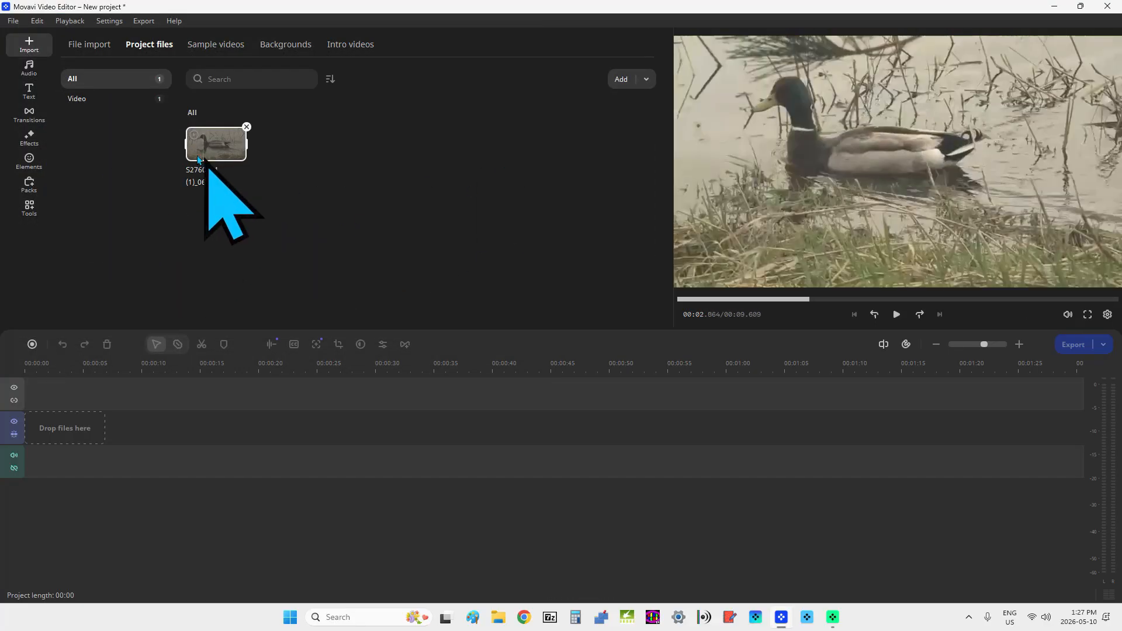
Save the project as "ticket text" in the ticket folder inside the text folder
{"action": "left_click", "coordinate": [9, 21]}
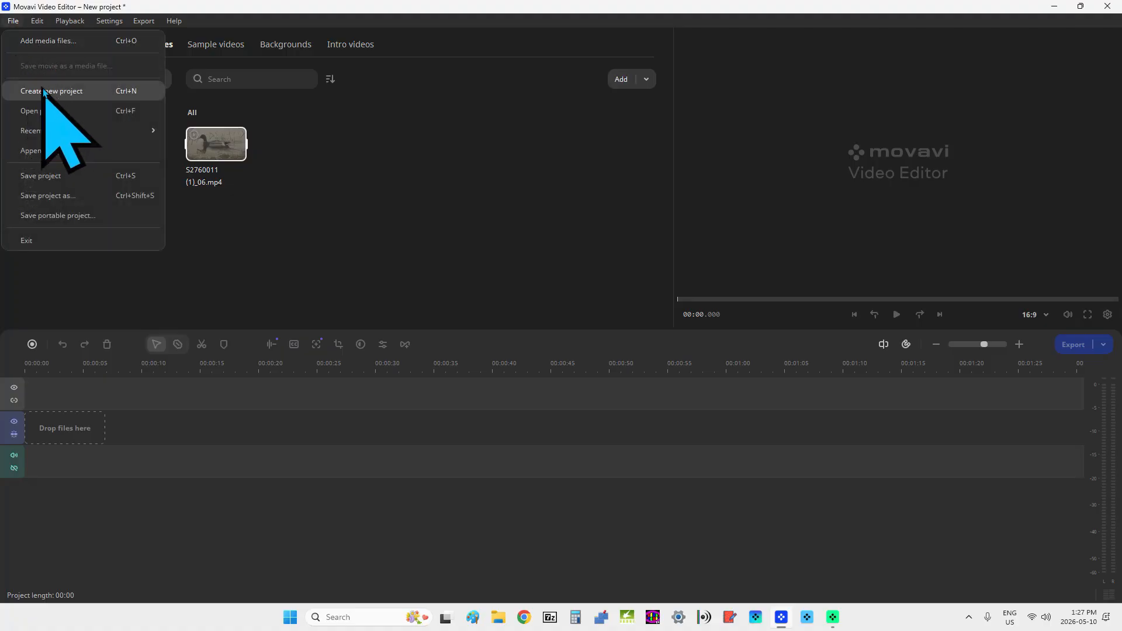
{"action": "left_click", "coordinate": [88, 180]}
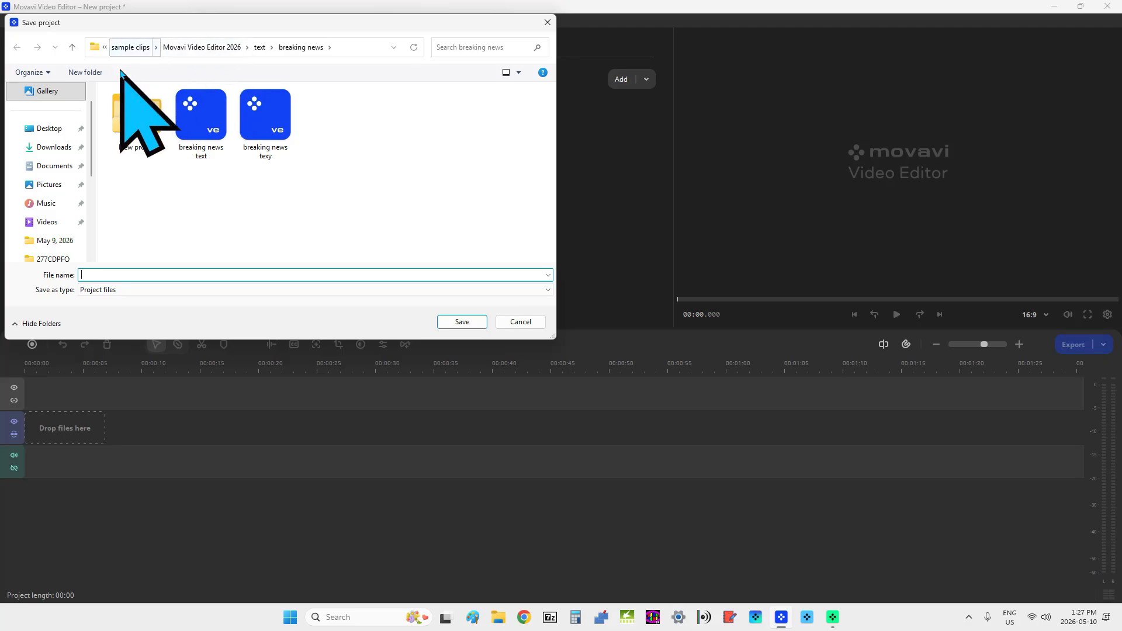
{"action": "left_click", "coordinate": [260, 48]}
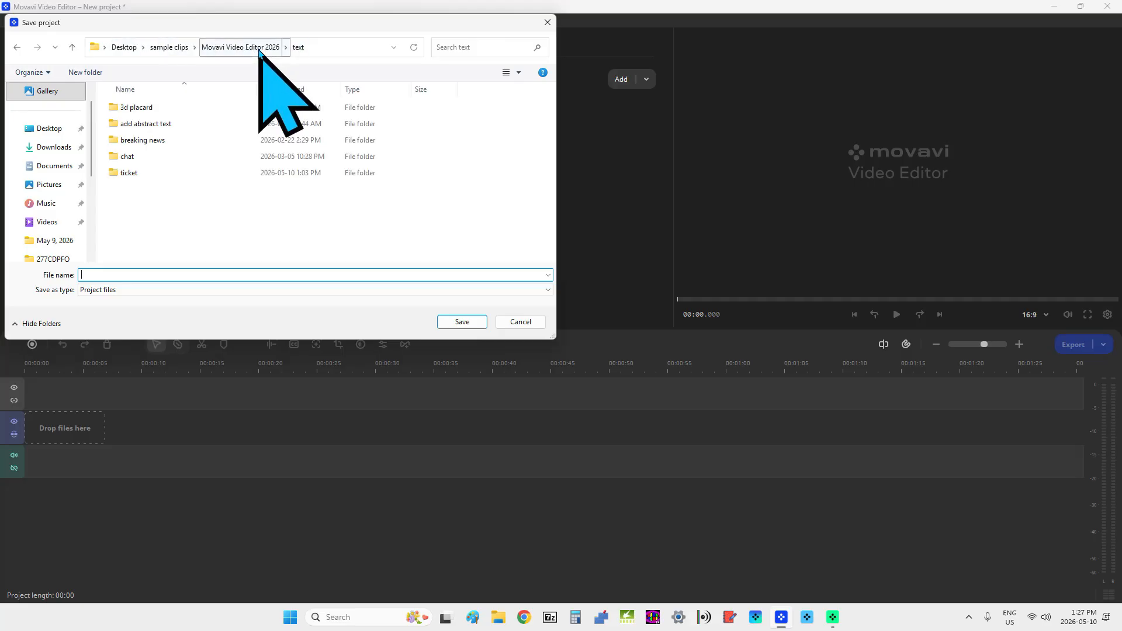
{"action": "double_click", "coordinate": [133, 177]}
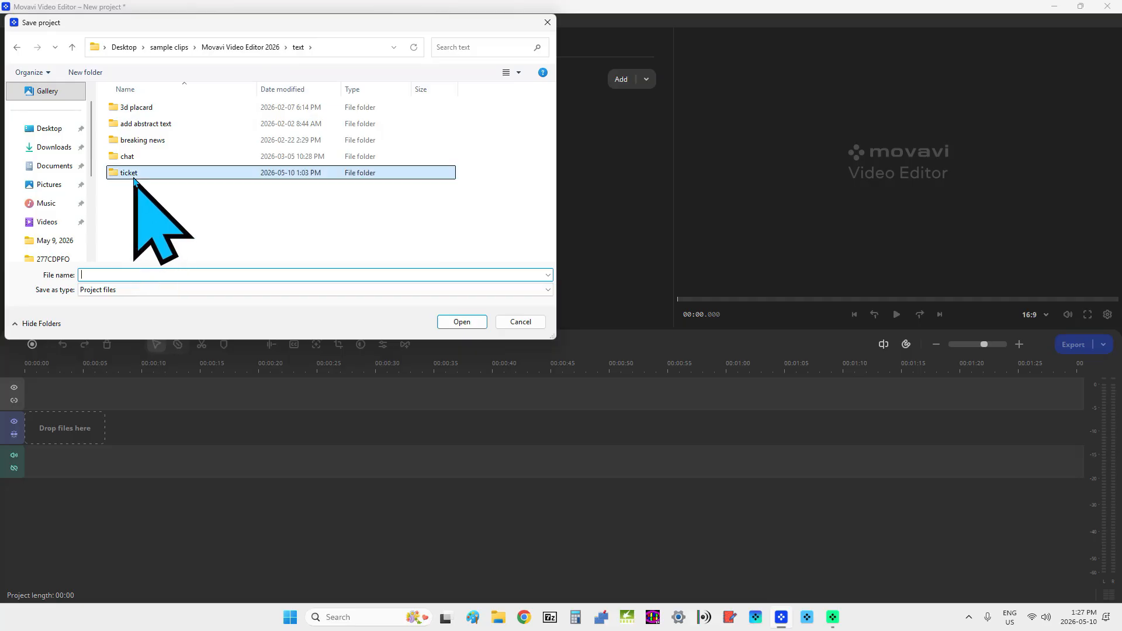
{"action": "left_click", "coordinate": [101, 275]}
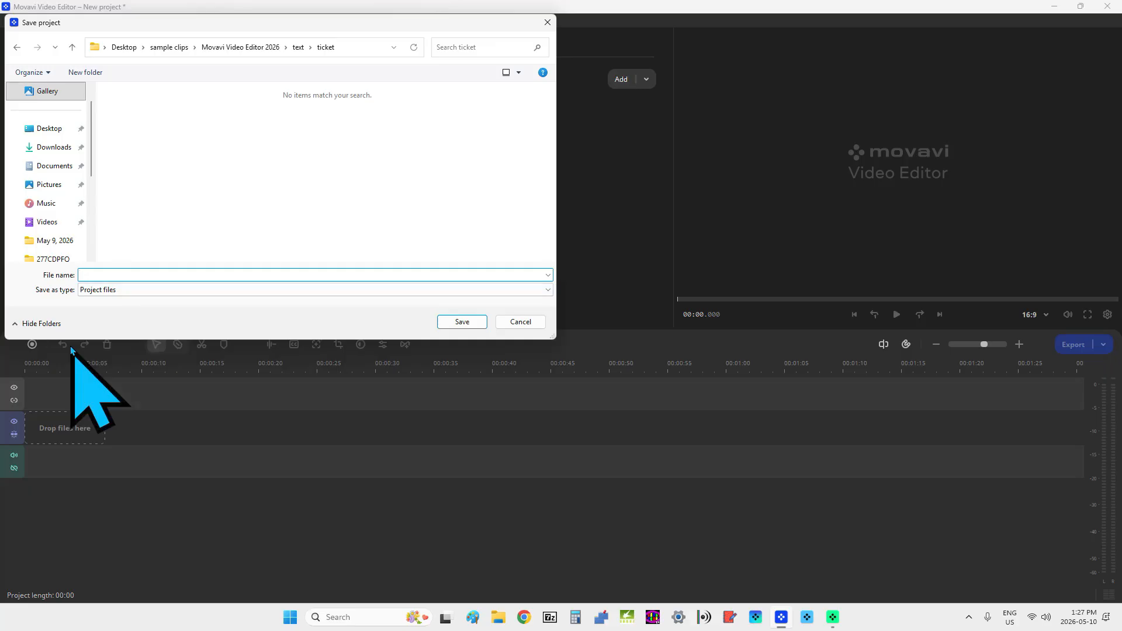
{"action": "type", "text": "tu"}
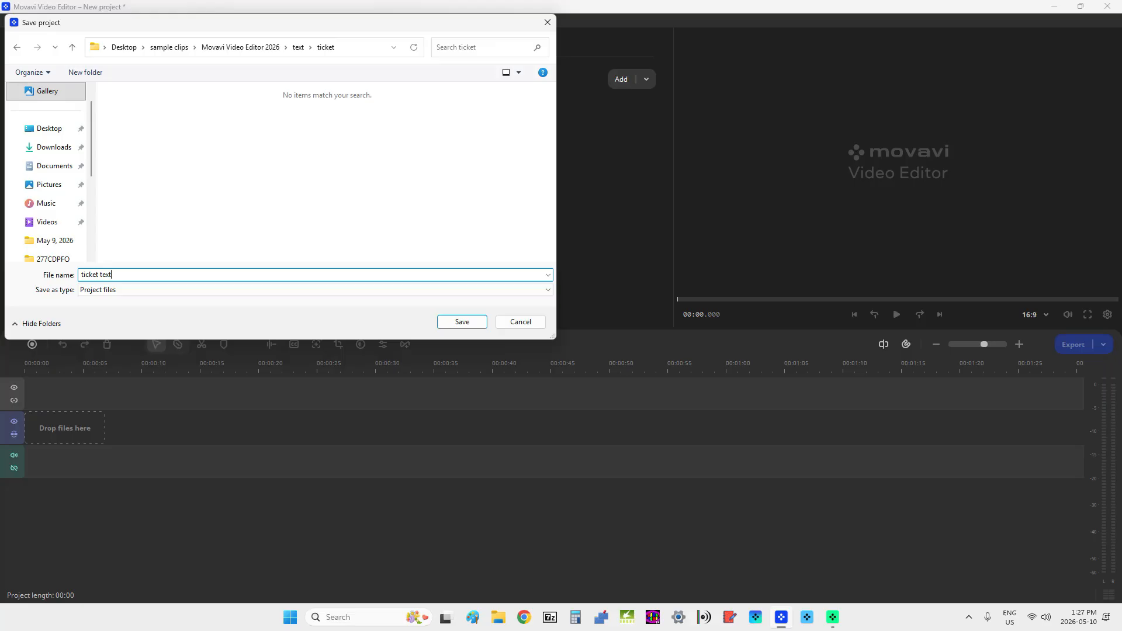
{"action": "left_click", "coordinate": [470, 325]}
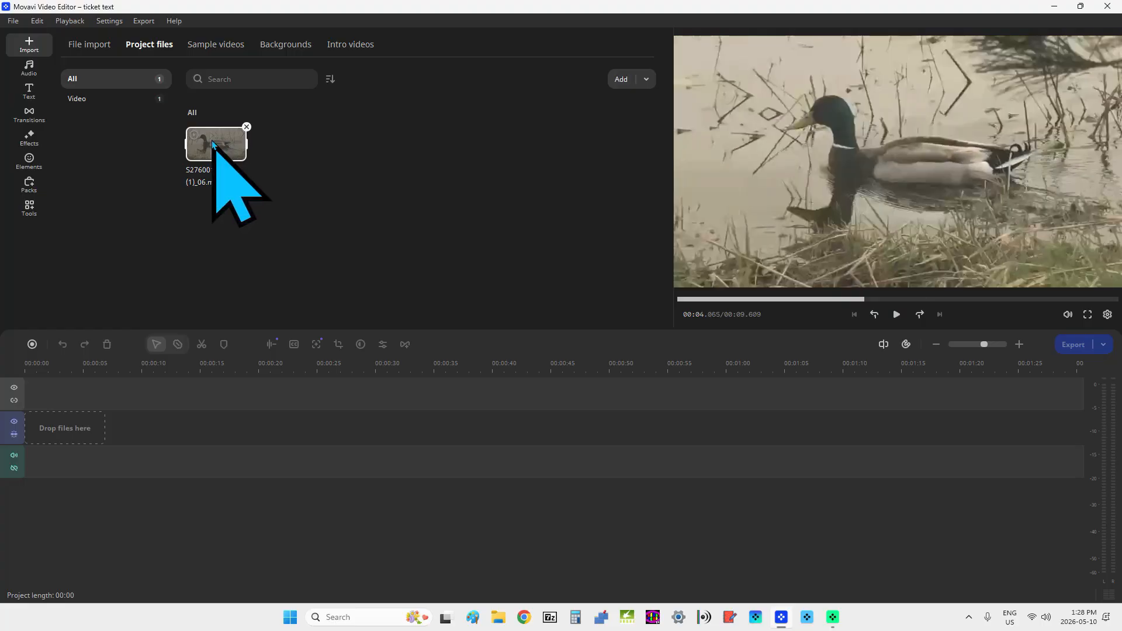
Review the file information of the imported duck clip, including its resolution, frame rate and duration
{"action": "right_click", "coordinate": [227, 141]}
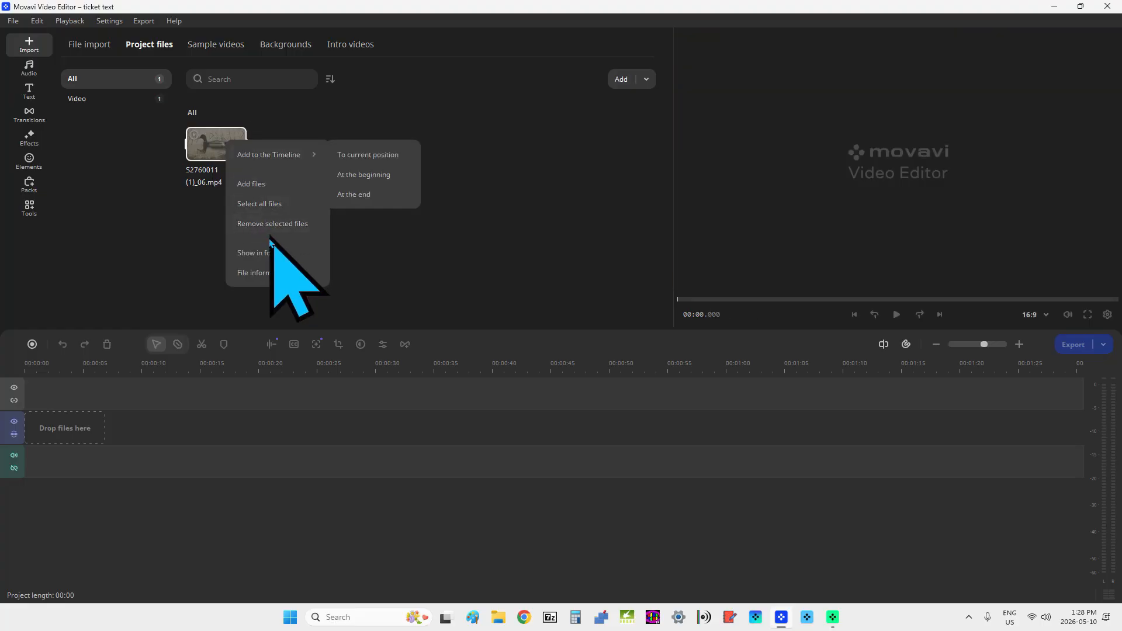
{"action": "left_click", "coordinate": [271, 283]}
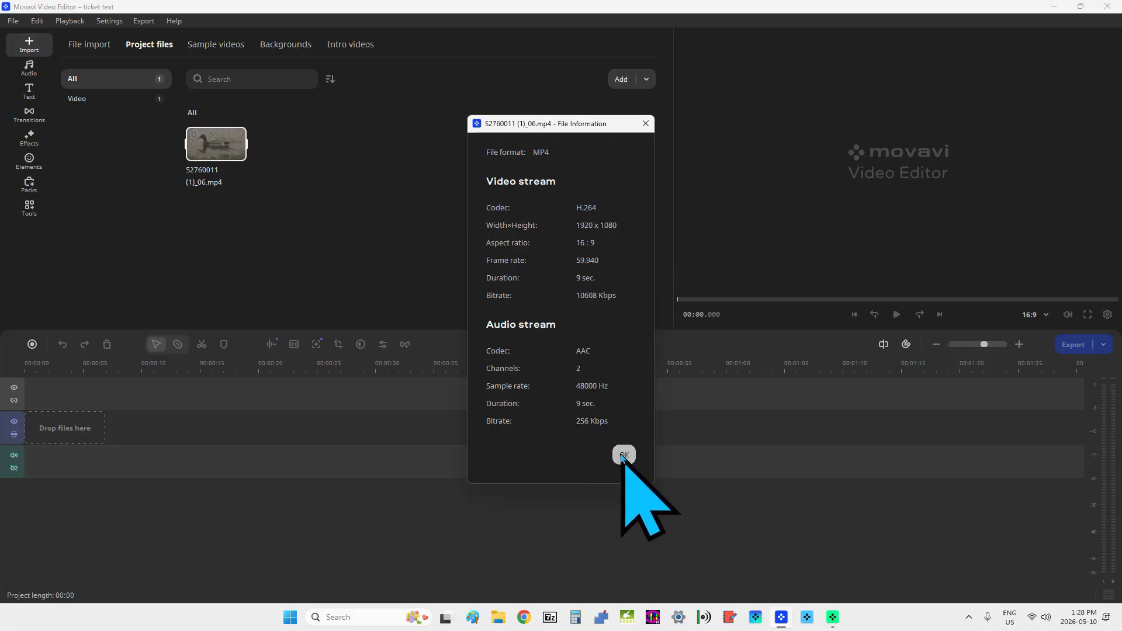
{"action": "left_click", "coordinate": [622, 457]}
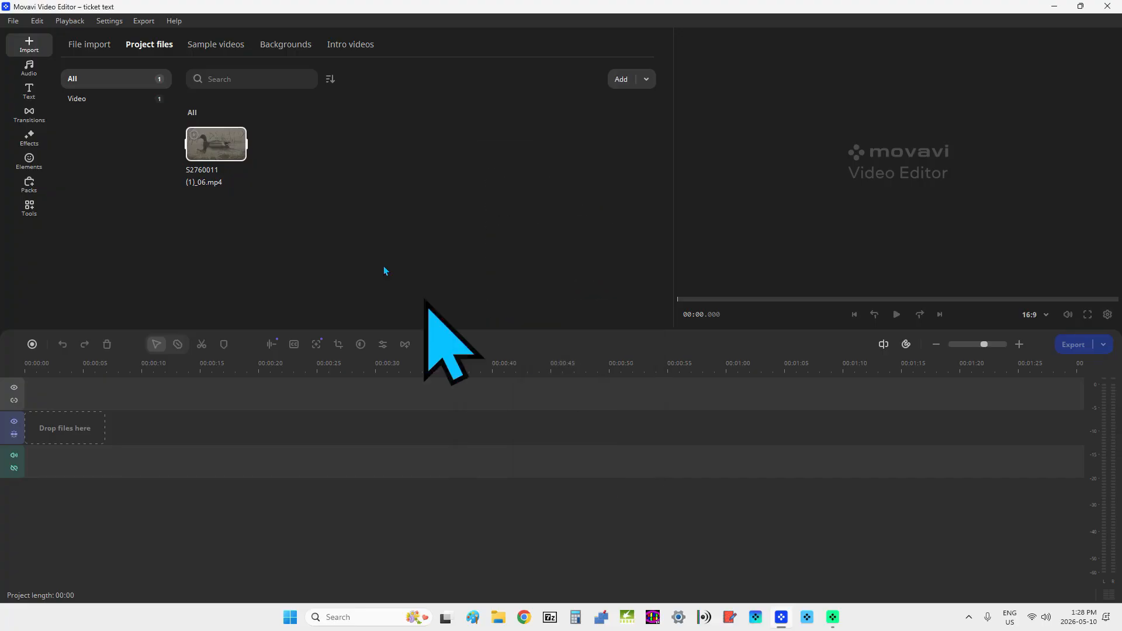
Add the imported duck clip to the beginning of the timeline
{"action": "right_click", "coordinate": [205, 149]}
{"action": "left_click", "coordinate": [209, 133]}
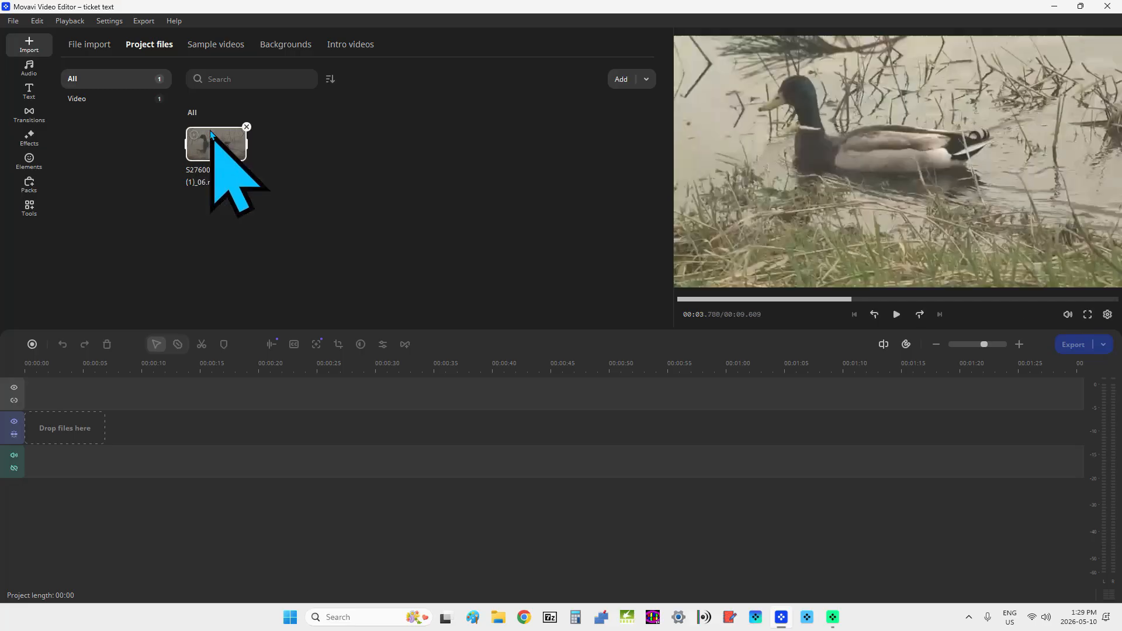
{"action": "right_click", "coordinate": [204, 151]}
{"action": "mouse_move", "coordinate": [233, 163]}
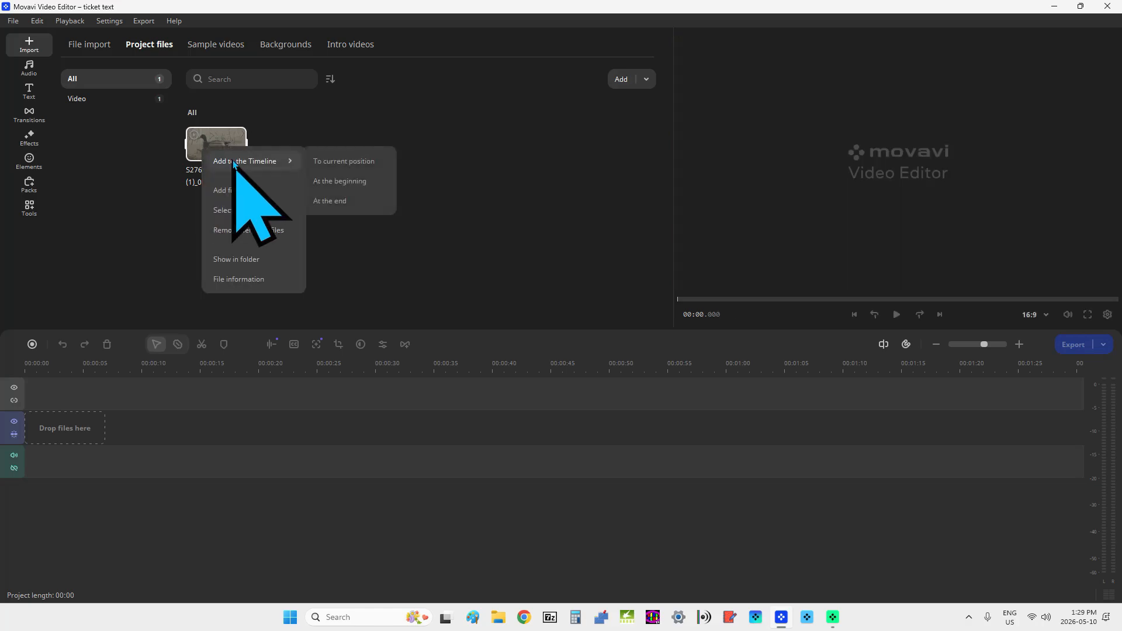
{"action": "left_click", "coordinate": [356, 182]}
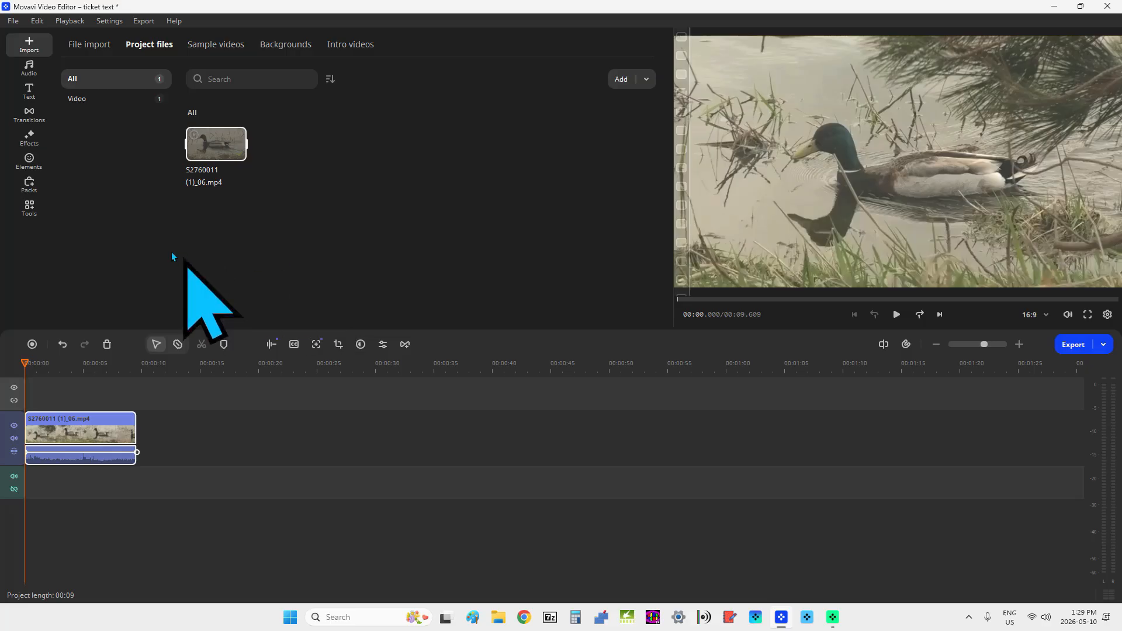
Open the text titles library and filter it to show only free items
{"action": "left_click", "coordinate": [29, 99]}
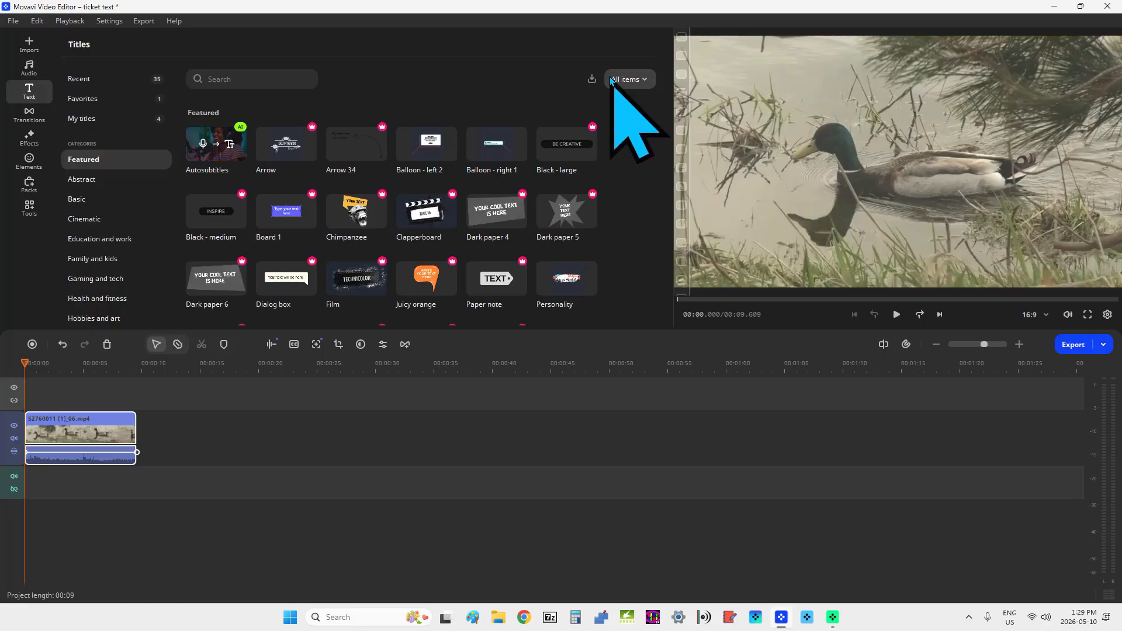
{"action": "left_click", "coordinate": [641, 79]}
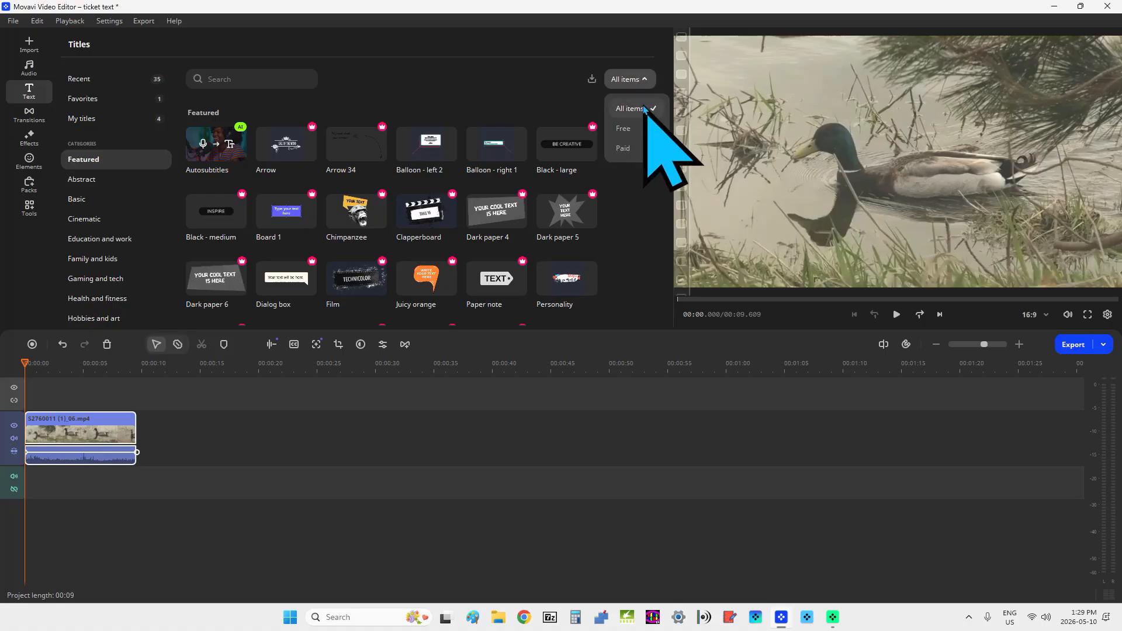
{"action": "left_click", "coordinate": [638, 137]}
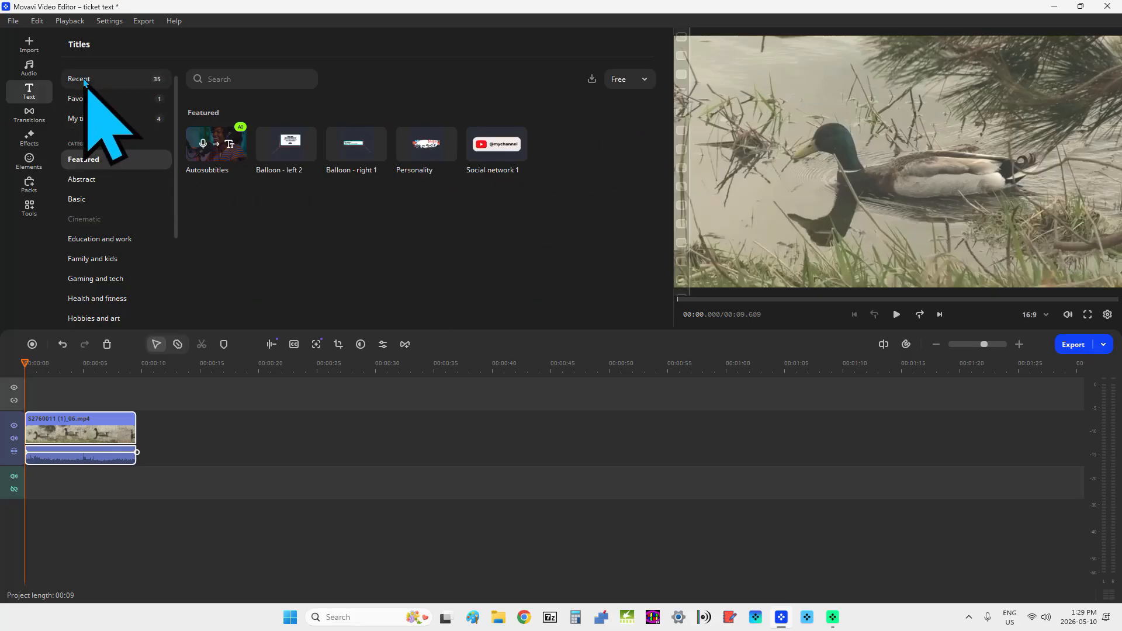
Search the titles library for "Ticket" and preview the Ticket title
{"action": "left_click", "coordinate": [251, 79]}
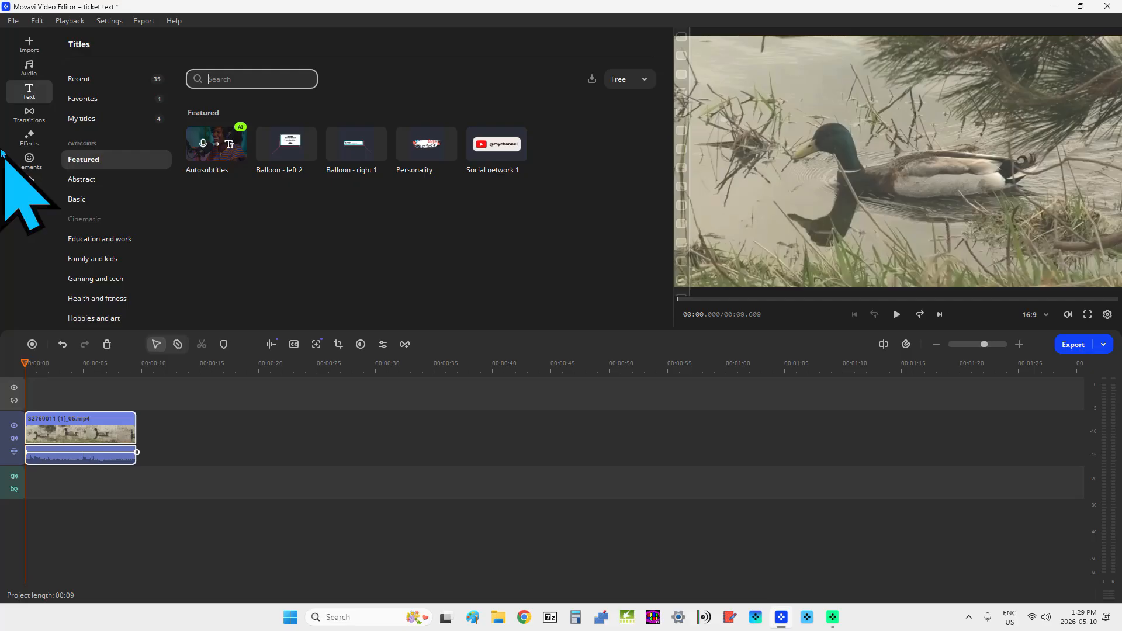
{"action": "type", "text": "Tuc"}
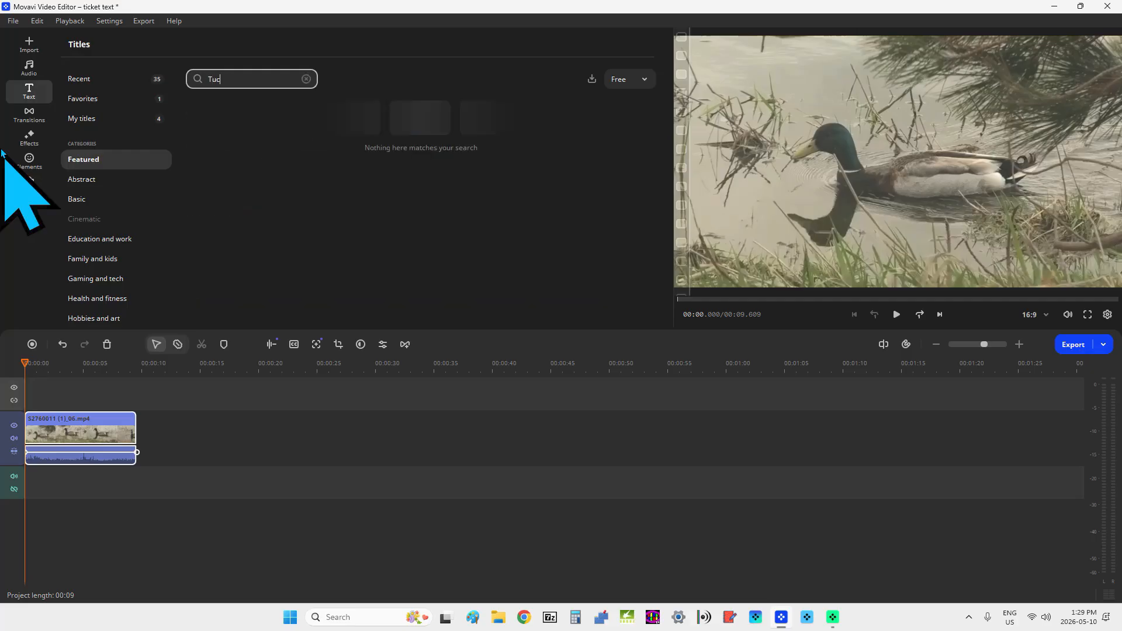
{"action": "type", "text": "k"}
{"action": "key", "text": "BackSpace"}
{"action": "key", "text": "BackSpace"}
{"action": "key", "text": "BackSpace"}
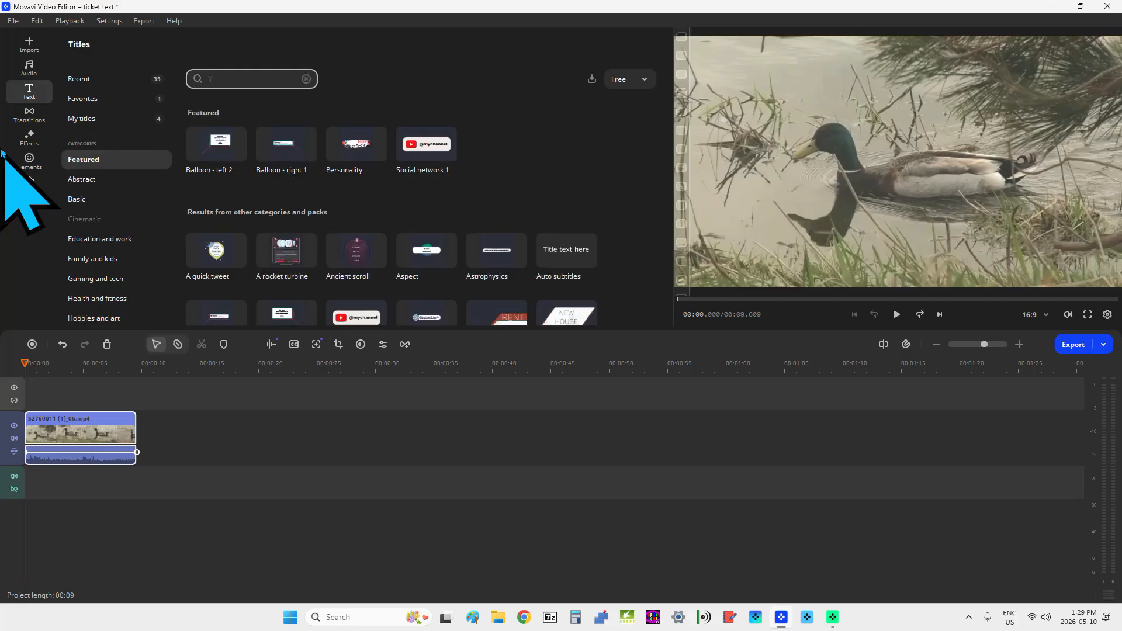
{"action": "type", "text": "icket"}
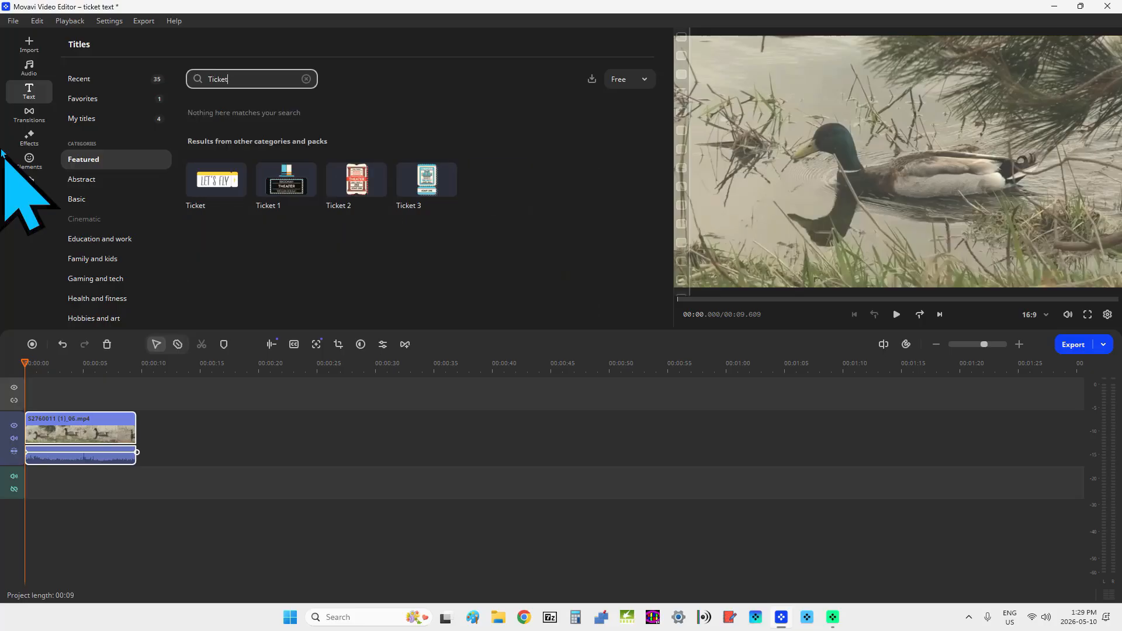
{"action": "left_click", "coordinate": [225, 186]}
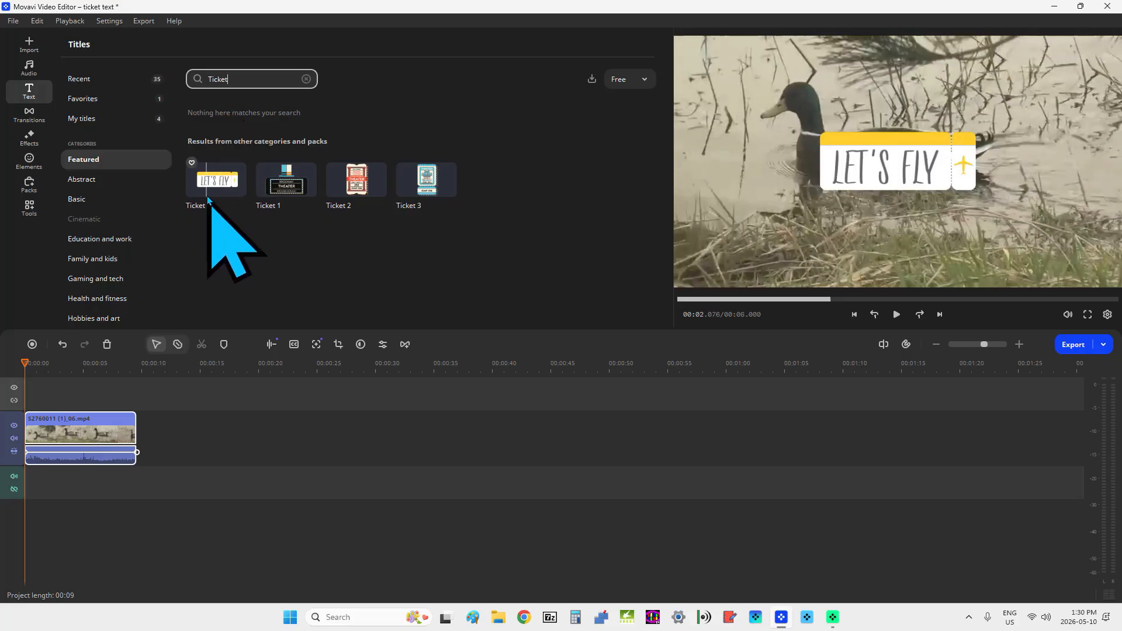
Select the Ticket title in the Nature and travel category and preview it
{"action": "left_click_drag", "start_coordinate": [173, 223], "coordinate": [173, 258]}
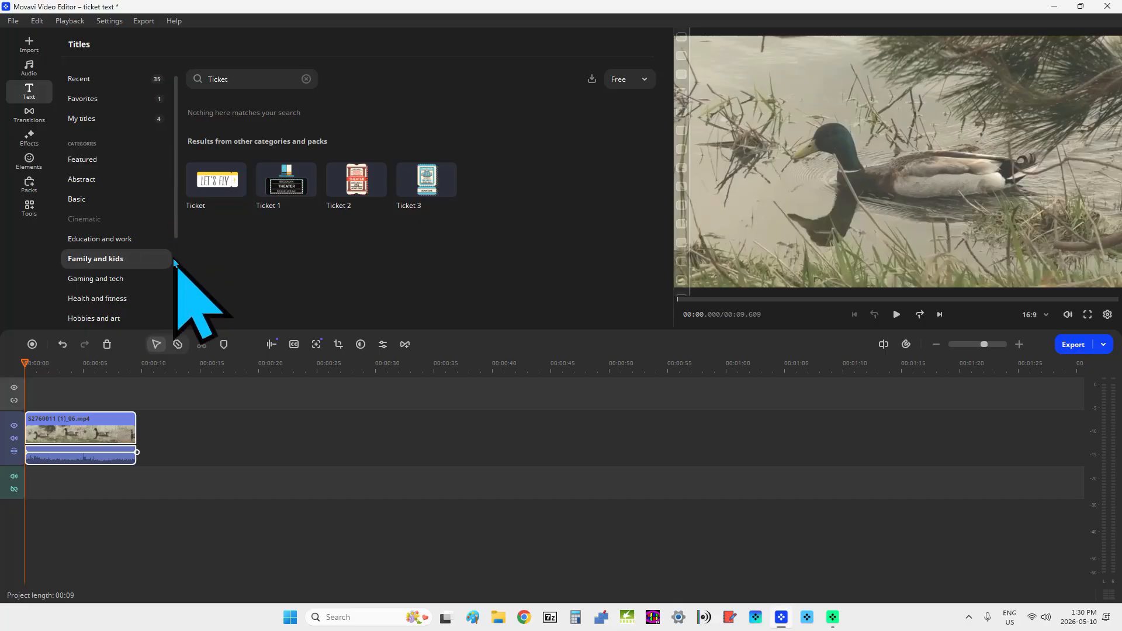
{"action": "left_click", "coordinate": [175, 268]}
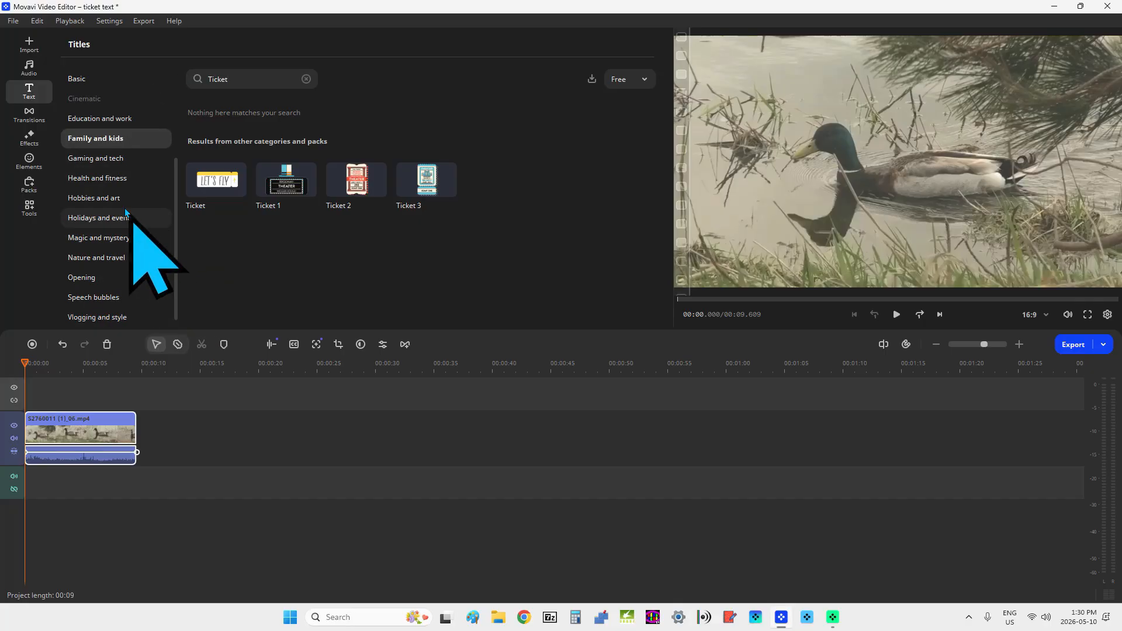
{"action": "left_click", "coordinate": [121, 252]}
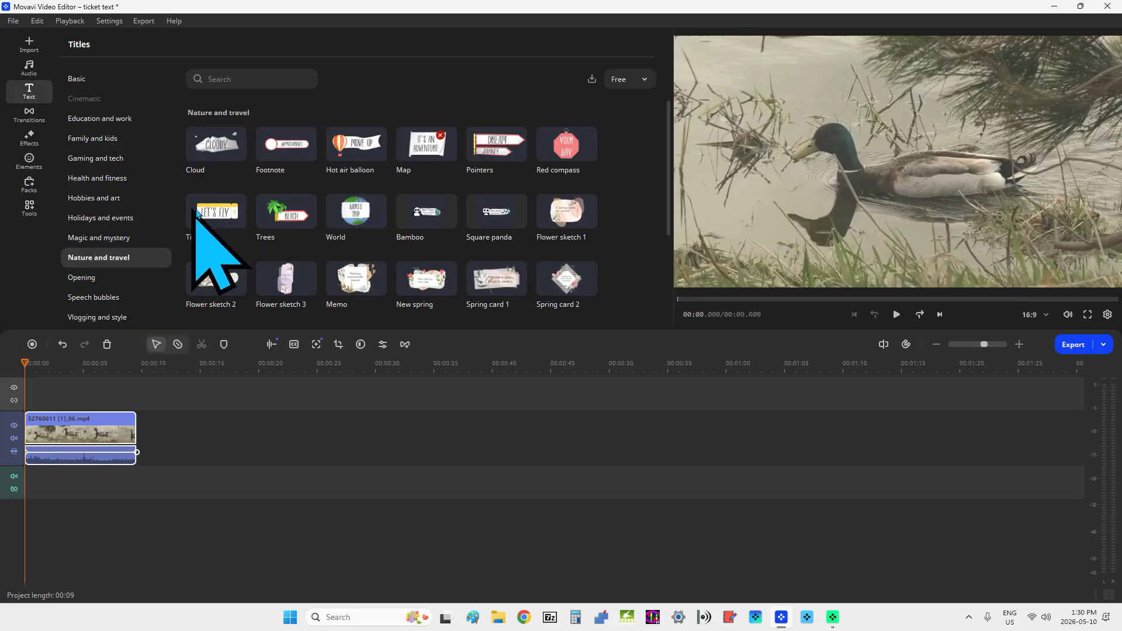
{"action": "left_click", "coordinate": [221, 222]}
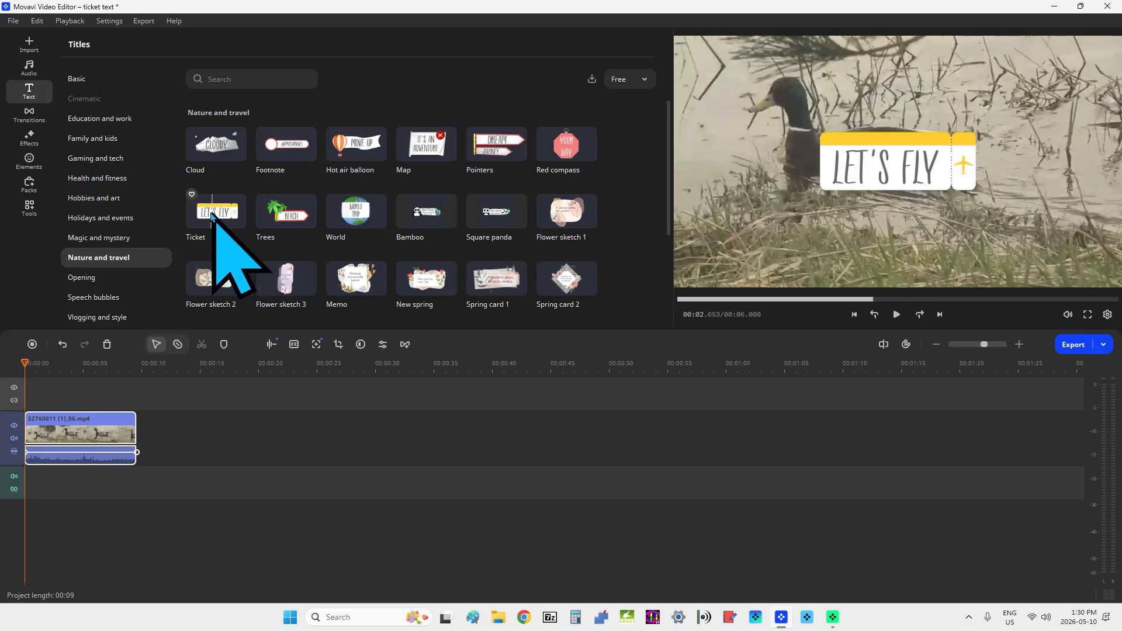
{"action": "left_click", "coordinate": [208, 217]}
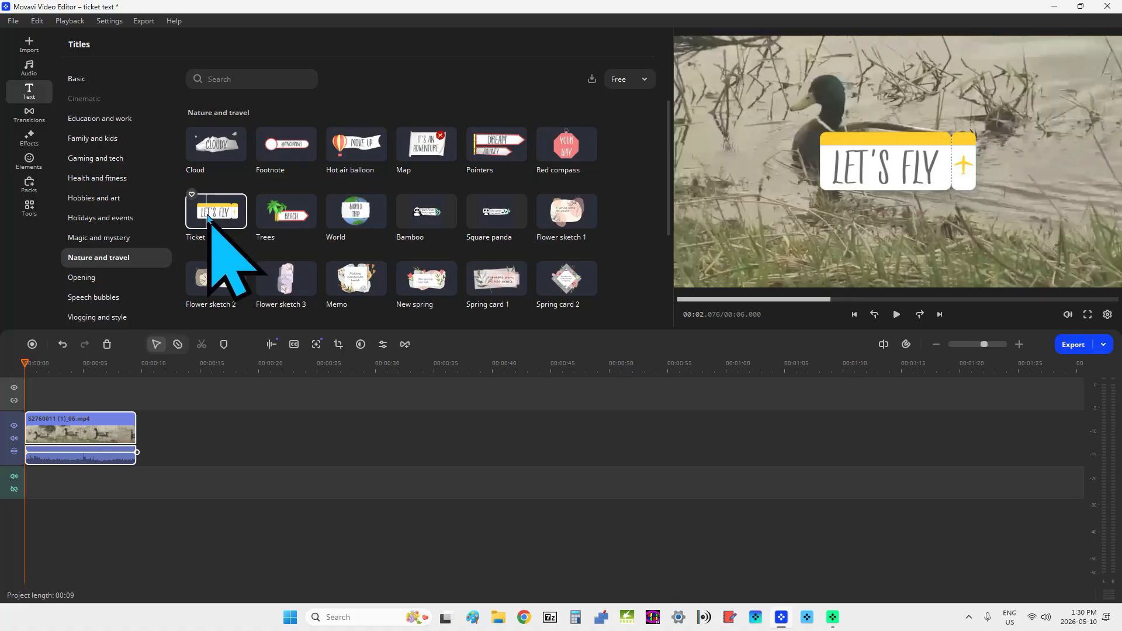
Add the Ticket title to the timeline at the current position and open its settings
{"action": "right_click", "coordinate": [208, 218]}
{"action": "mouse_move", "coordinate": [292, 231]}
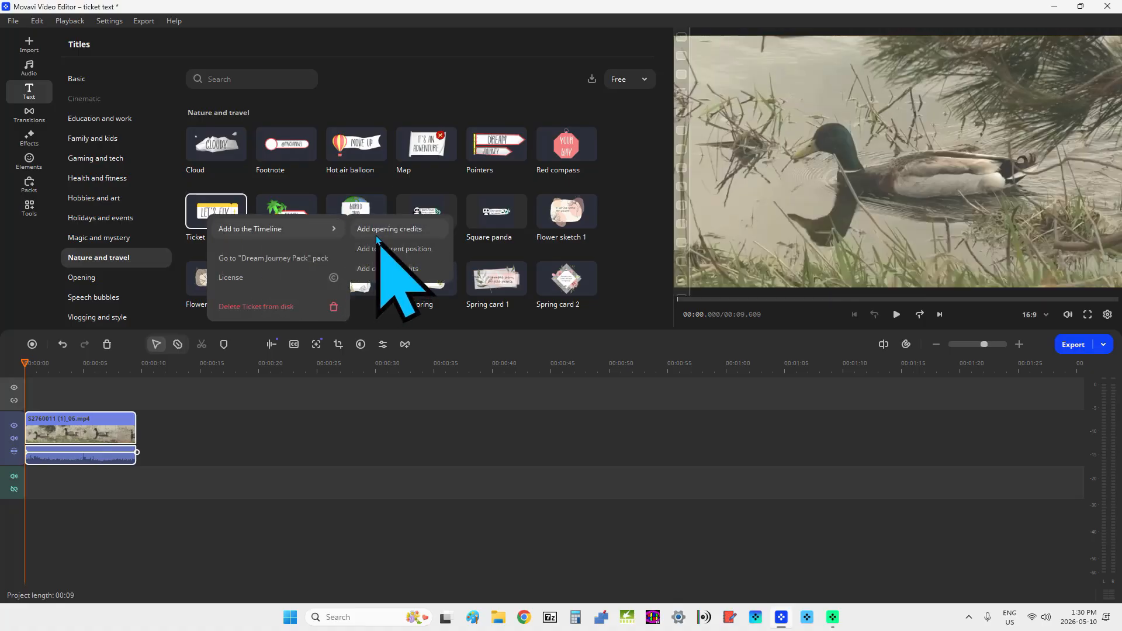
{"action": "left_click", "coordinate": [405, 255]}
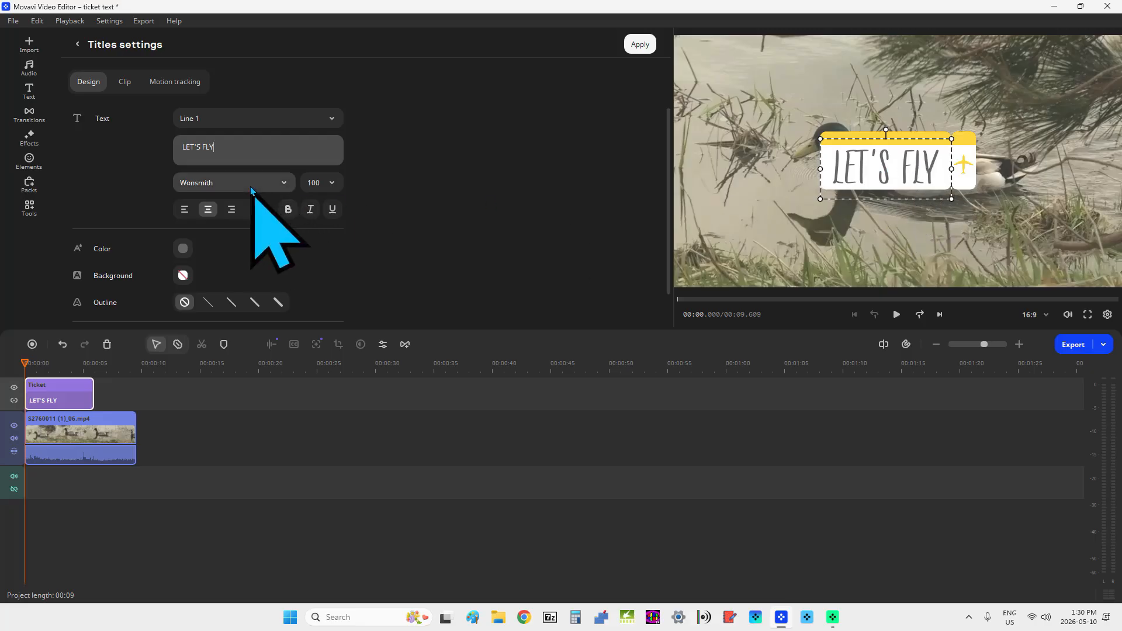
Change the font of the Ticket title's Line 1 text to Times New Roman
{"action": "left_click", "coordinate": [284, 184]}
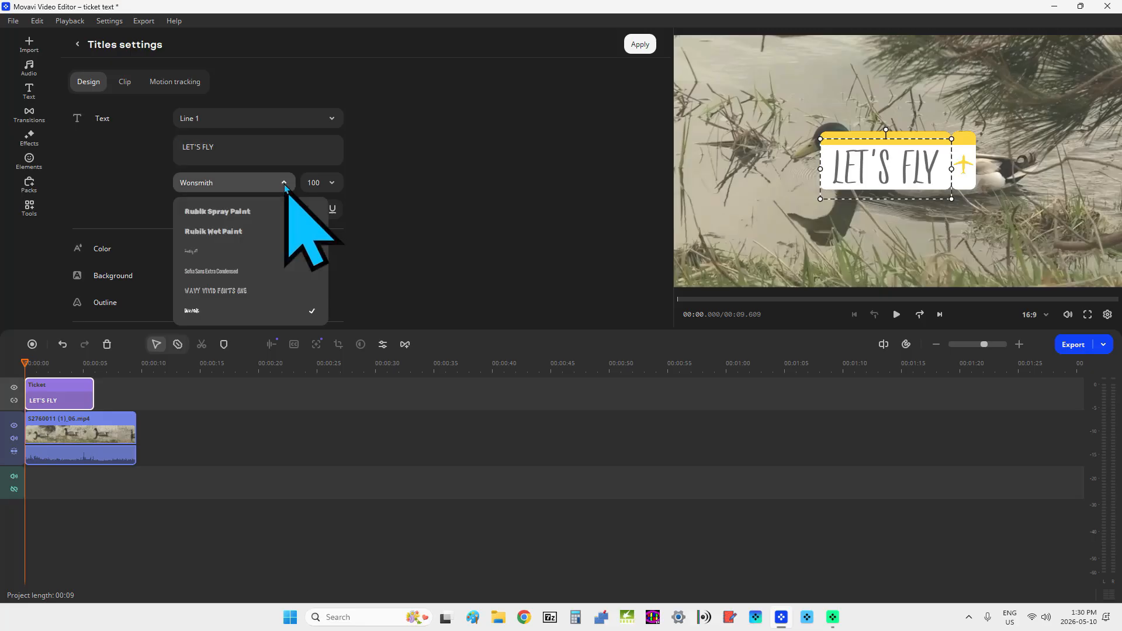
{"action": "scroll", "coordinate": [284, 227], "scroll_direction": "up", "scroll_amount": 10}
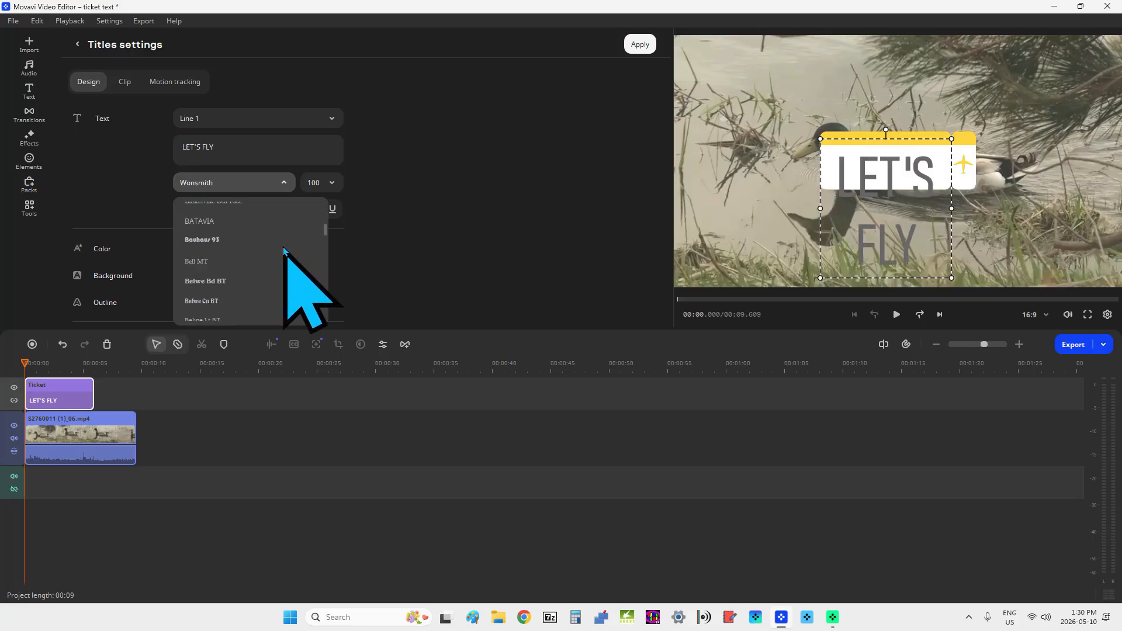
{"action": "scroll", "coordinate": [282, 246], "scroll_direction": "down", "scroll_amount": 10}
{"action": "scroll", "coordinate": [282, 260], "scroll_direction": "down", "scroll_amount": 15}
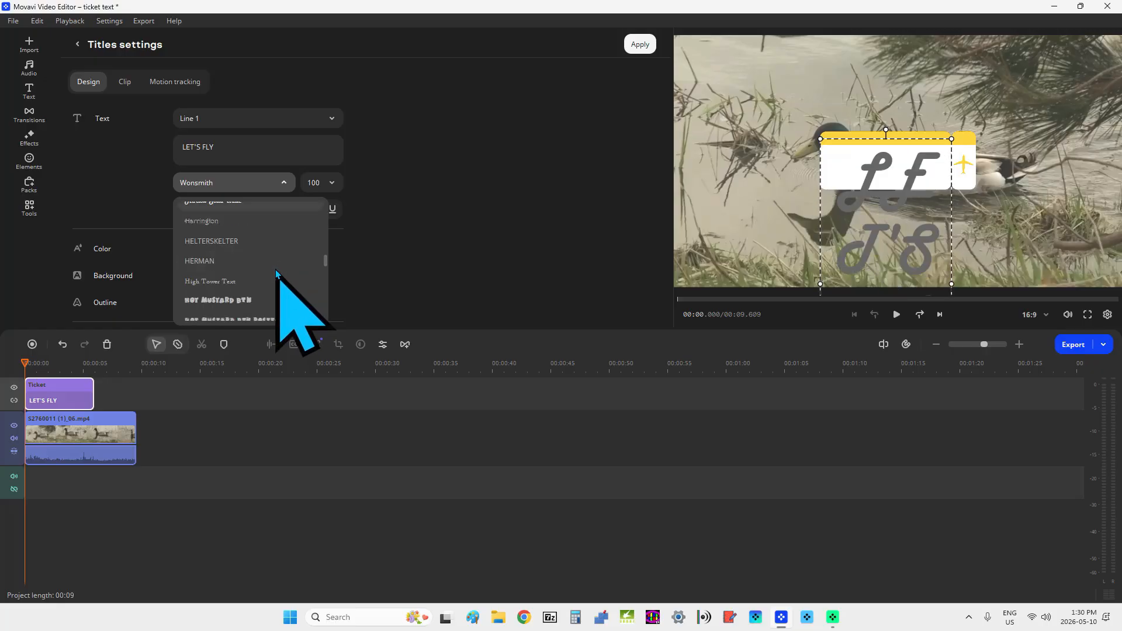
{"action": "scroll", "coordinate": [321, 301], "scroll_direction": "down", "scroll_amount": 10}
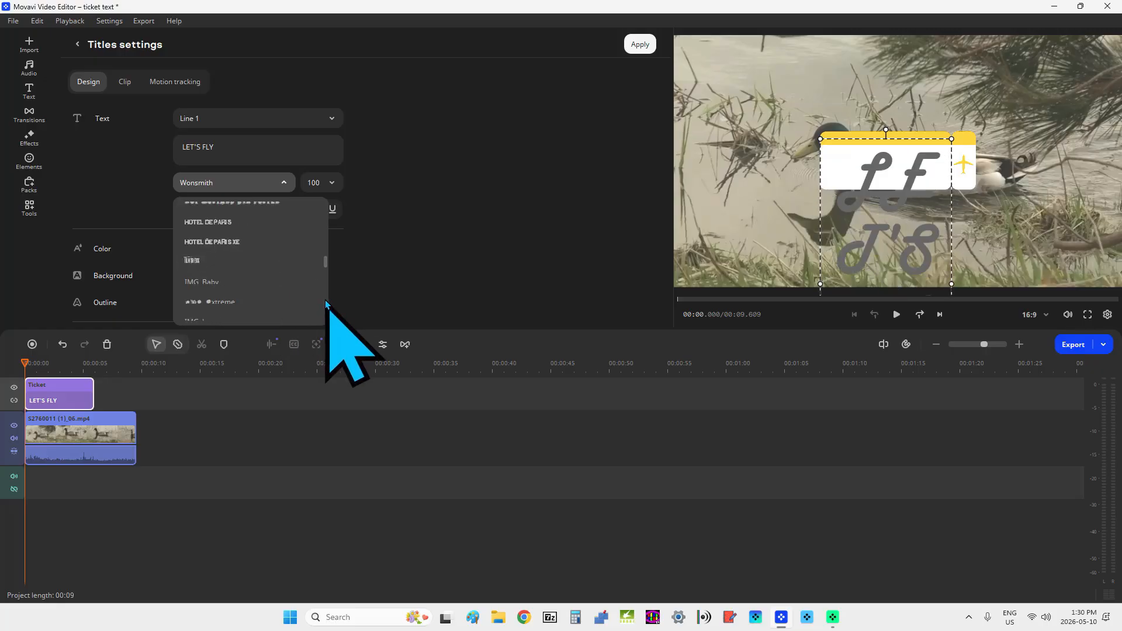
{"action": "scroll", "coordinate": [304, 295], "scroll_direction": "down", "scroll_amount": 10}
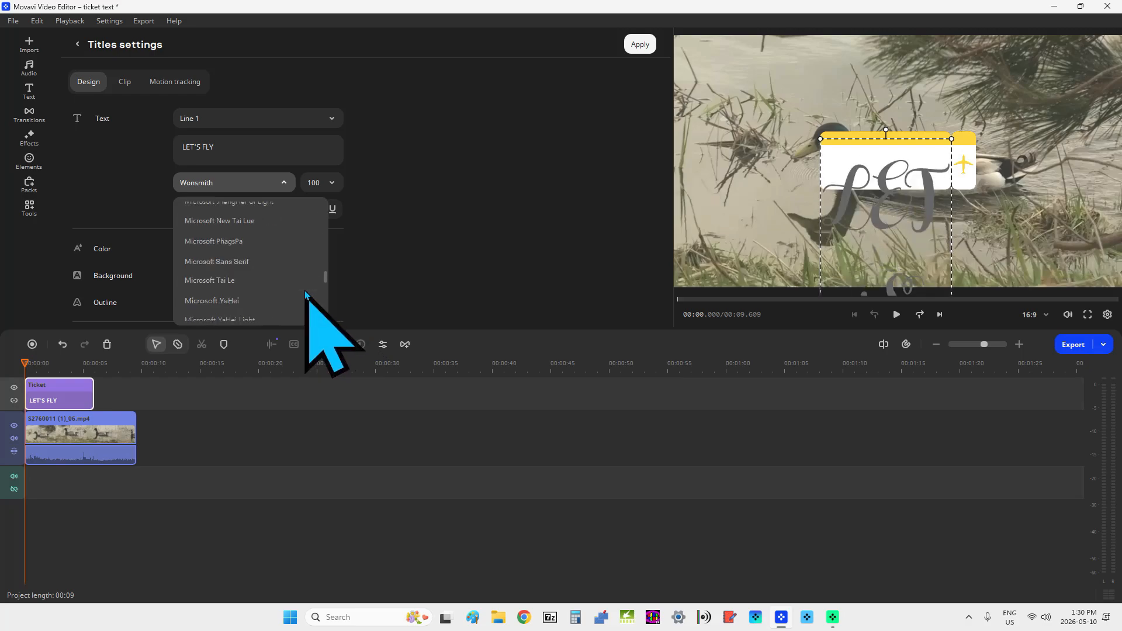
{"action": "scroll", "coordinate": [304, 296], "scroll_direction": "down", "scroll_amount": 5}
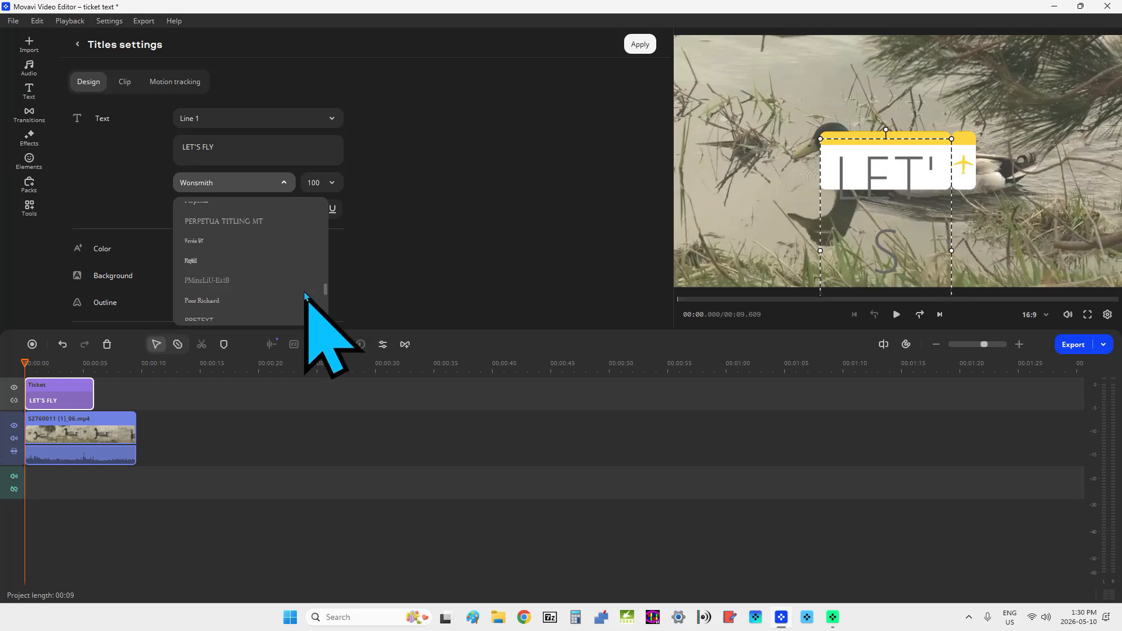
{"action": "scroll", "coordinate": [304, 296], "scroll_direction": "down", "scroll_amount": 20}
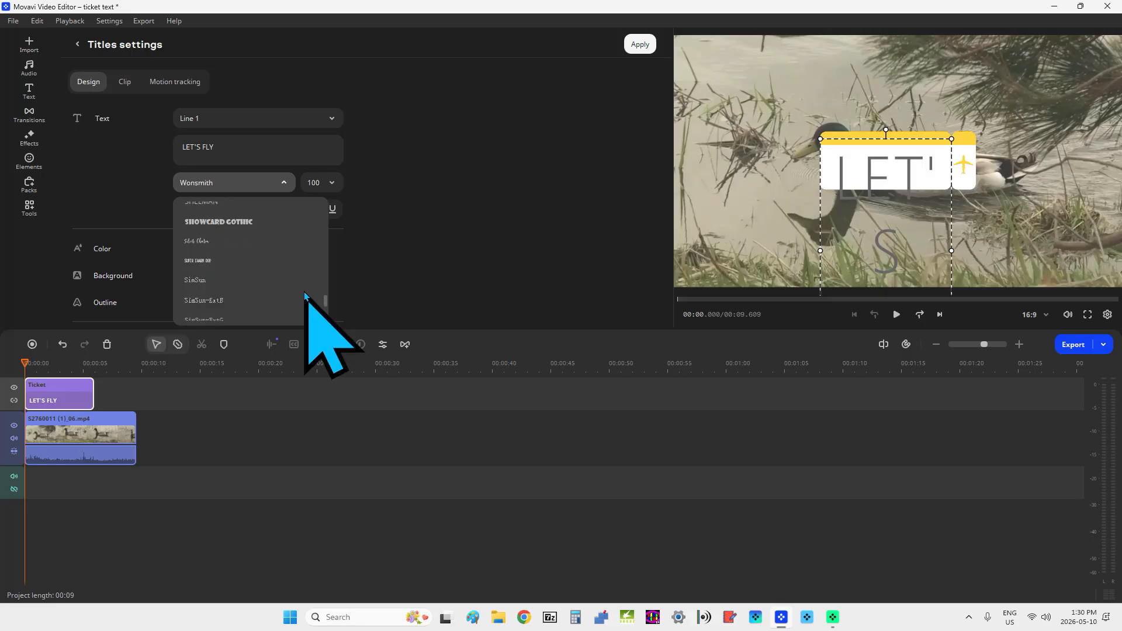
{"action": "scroll", "coordinate": [305, 295], "scroll_direction": "down", "scroll_amount": 20}
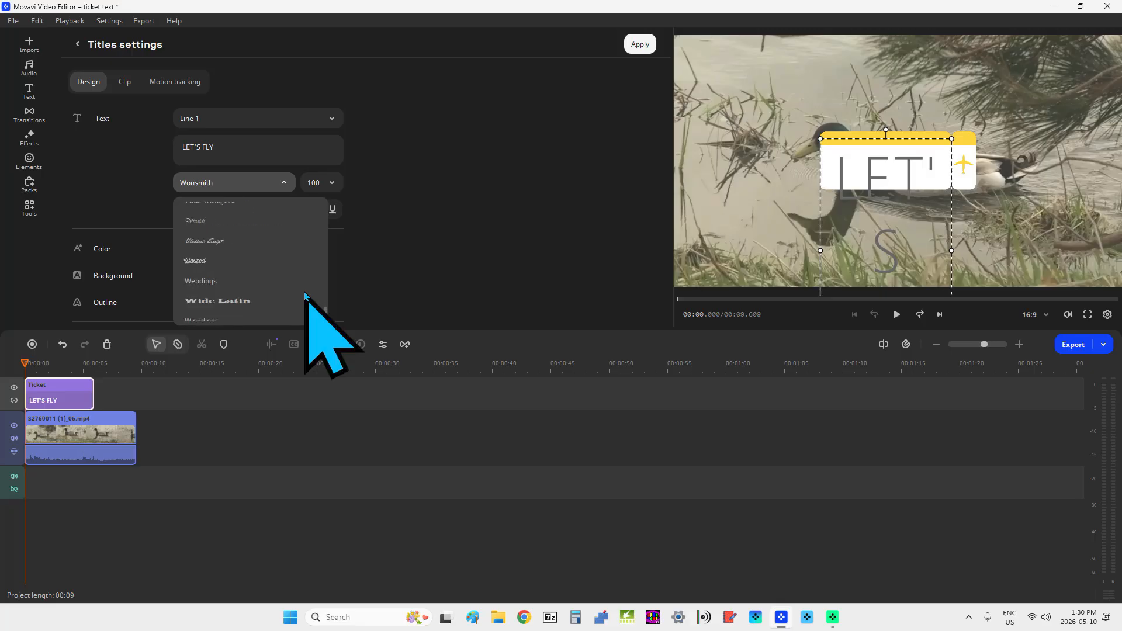
{"action": "scroll", "coordinate": [305, 295], "scroll_direction": "down", "scroll_amount": 5}
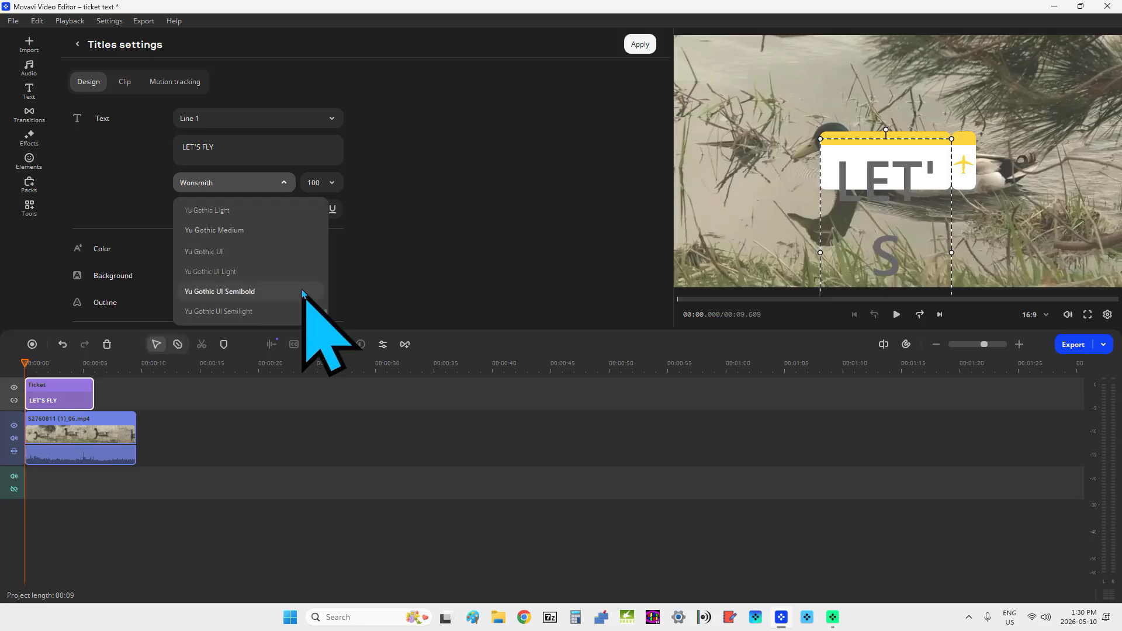
{"action": "scroll", "coordinate": [302, 292], "scroll_direction": "up", "scroll_amount": 8}
{"action": "scroll", "coordinate": [302, 292], "scroll_direction": "down", "scroll_amount": 3}
{"action": "scroll", "coordinate": [295, 290], "scroll_direction": "up", "scroll_amount": 10}
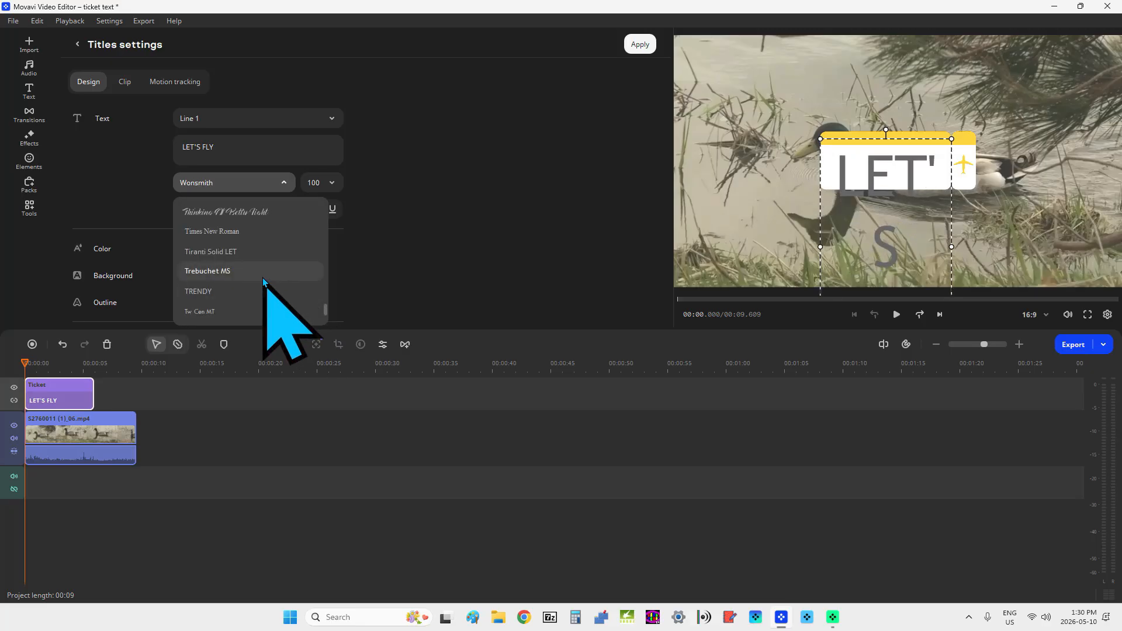
{"action": "left_click", "coordinate": [240, 232]}
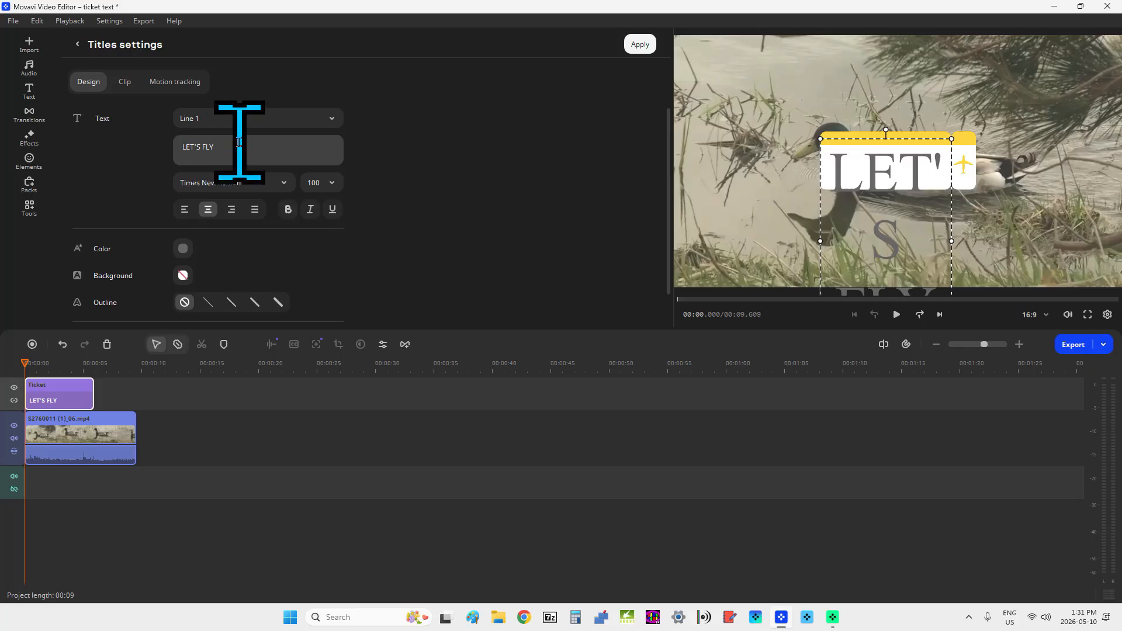
Replace the ticket text with four lines: "BrantaAir Flight 800", "Runway 5", "Destination: Gander, NL, Ca" and "Departure: 05/11/2026"
{"action": "left_click_drag", "start_coordinate": [239, 143], "coordinate": [47, 232]}
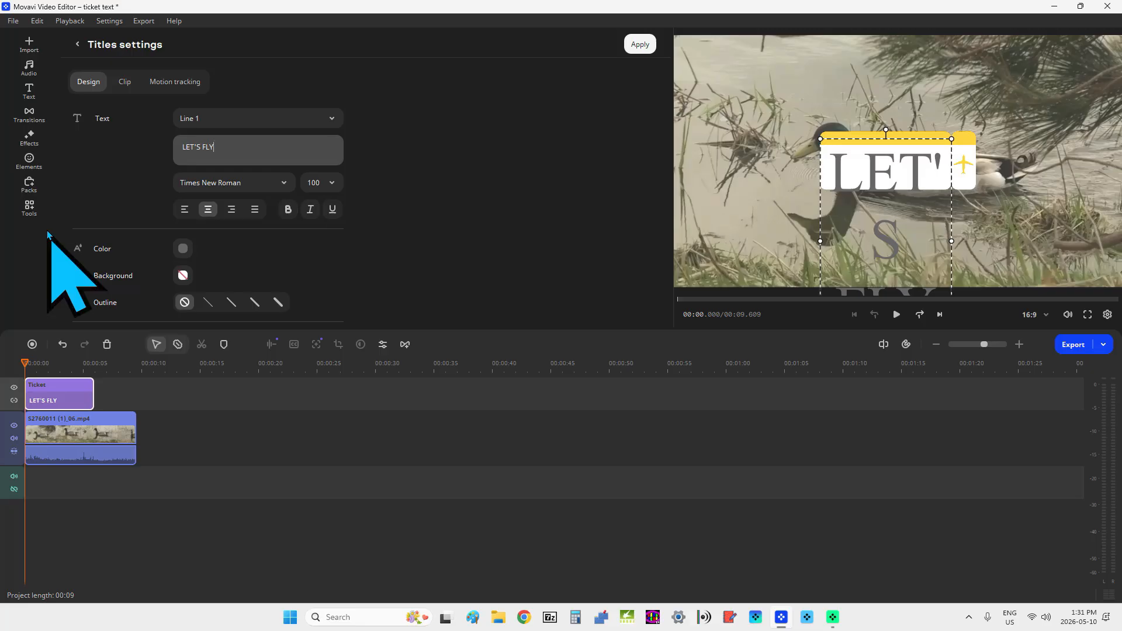
{"action": "key", "text": "BackSpace"}
{"action": "key", "text": "BackSpace"}
{"action": "key", "text": "BackSpace"}
{"action": "key", "text": "BackSpace"}
{"action": "key", "text": "BackSpace"}
{"action": "key", "text": "BackSpace"}
{"action": "key", "text": "BackSpace"}
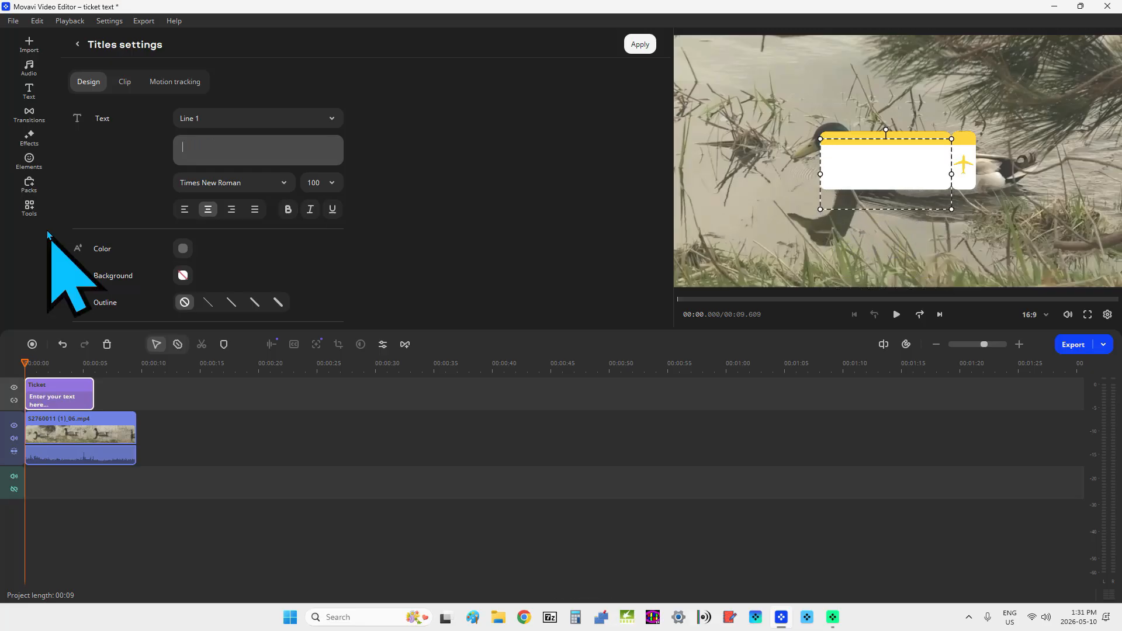
{"action": "type", "text": "BrantaAir Flight 800"}
{"action": "key", "text": "Return"}
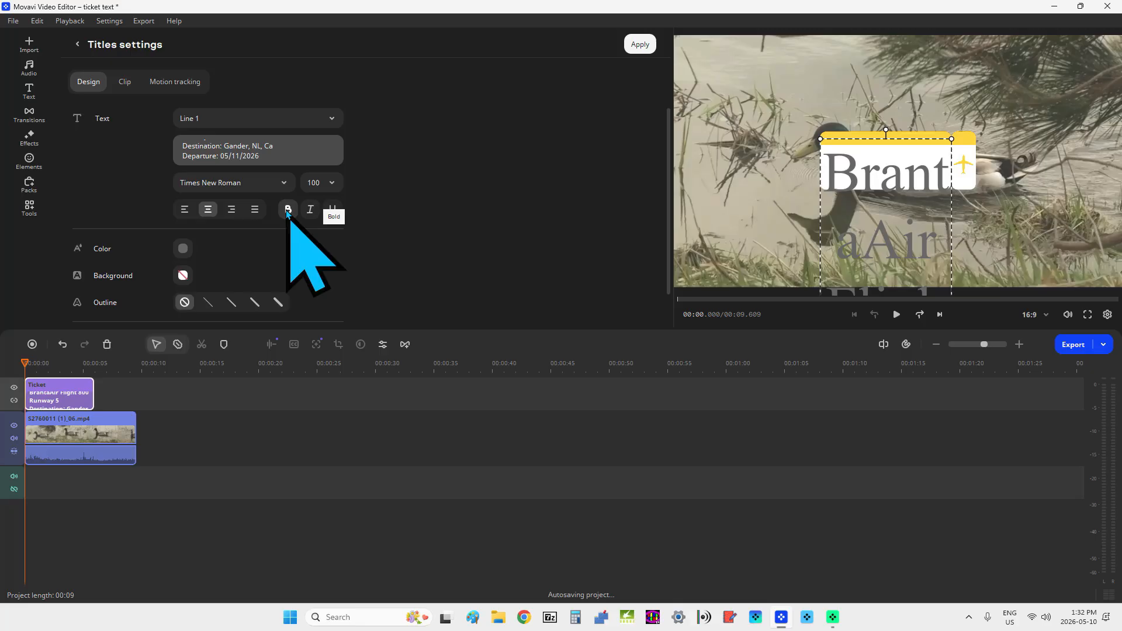
Make the ticket text bold and set its font size to 14
{"action": "left_click", "coordinate": [287, 211]}
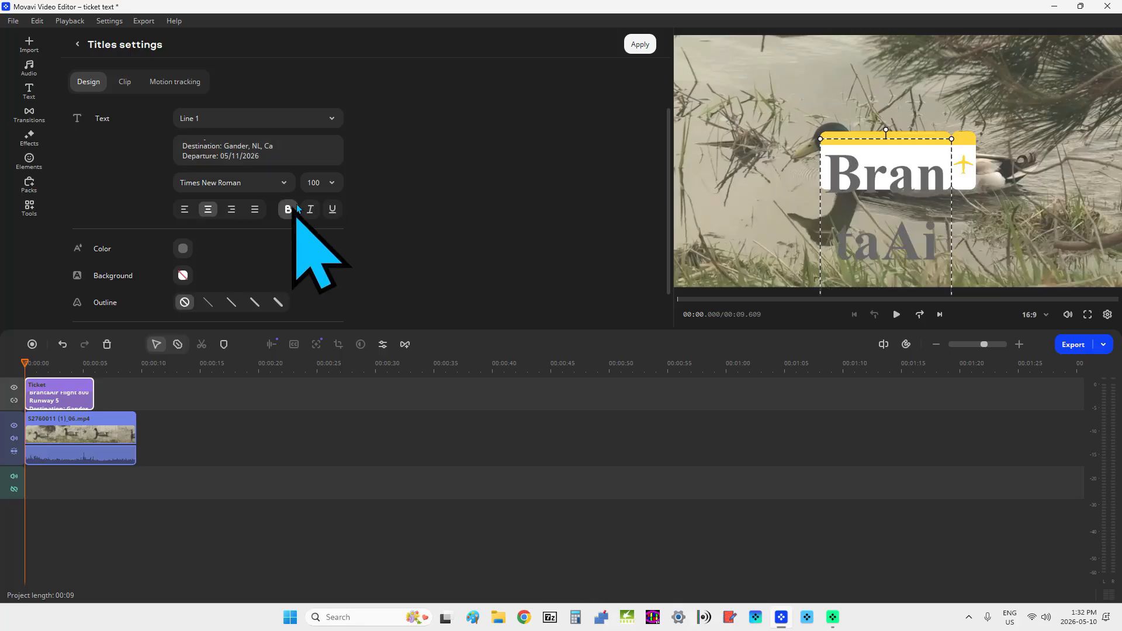
{"action": "left_click", "coordinate": [331, 184]}
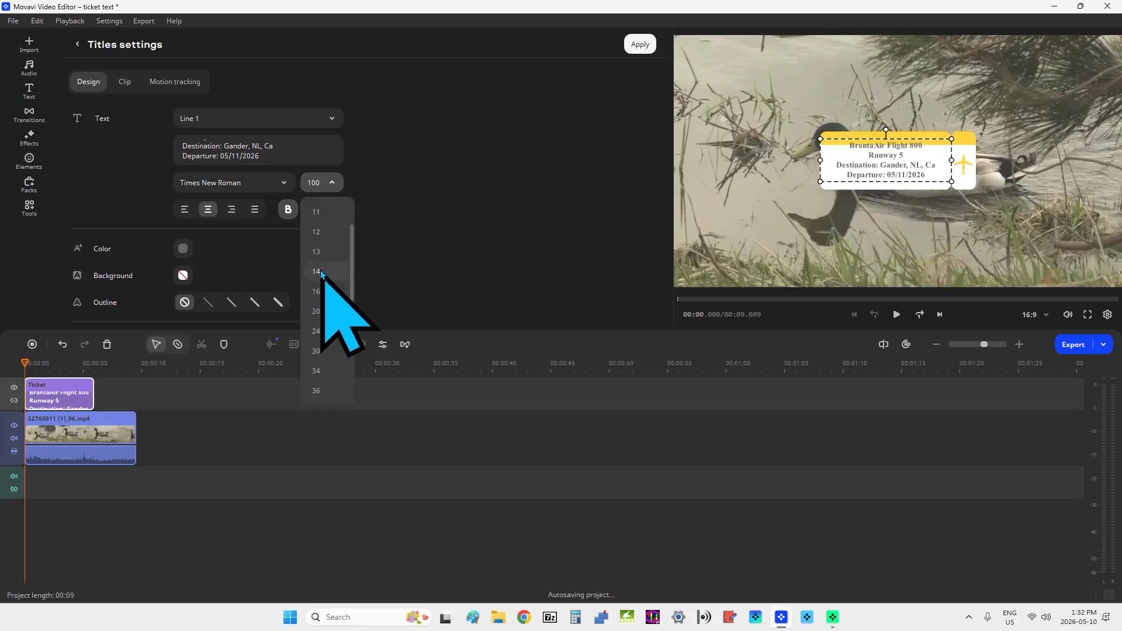
{"action": "left_click", "coordinate": [325, 271]}
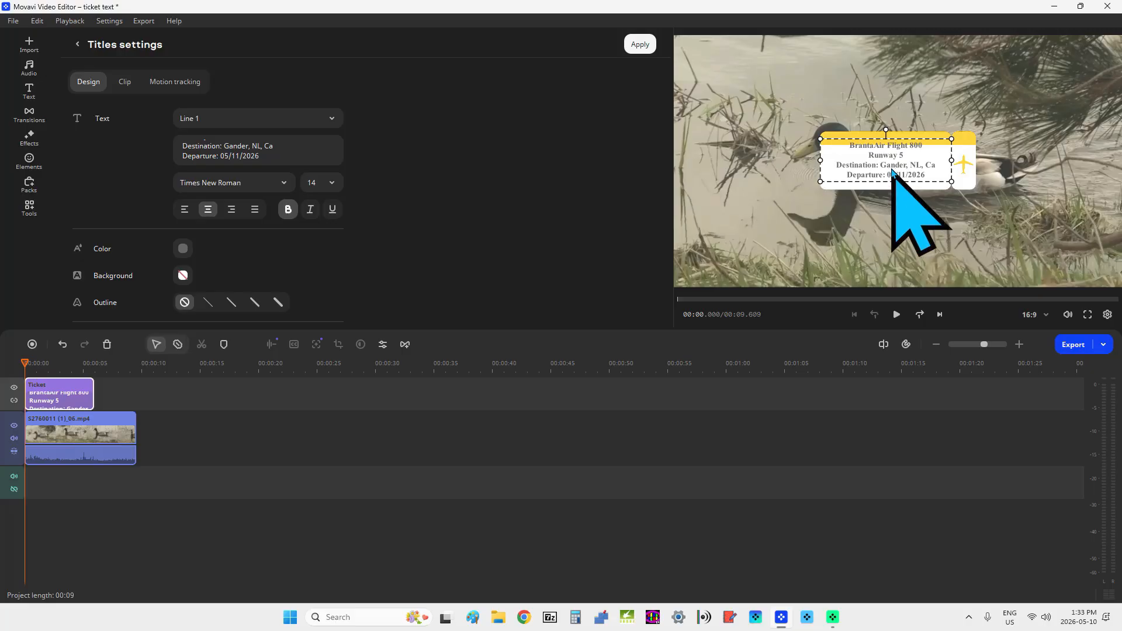
Move the ticket graphic to the lower-left area of the video frame and position the flight text over its white section
{"action": "left_click_drag", "start_coordinate": [893, 171], "coordinate": [893, 175]}
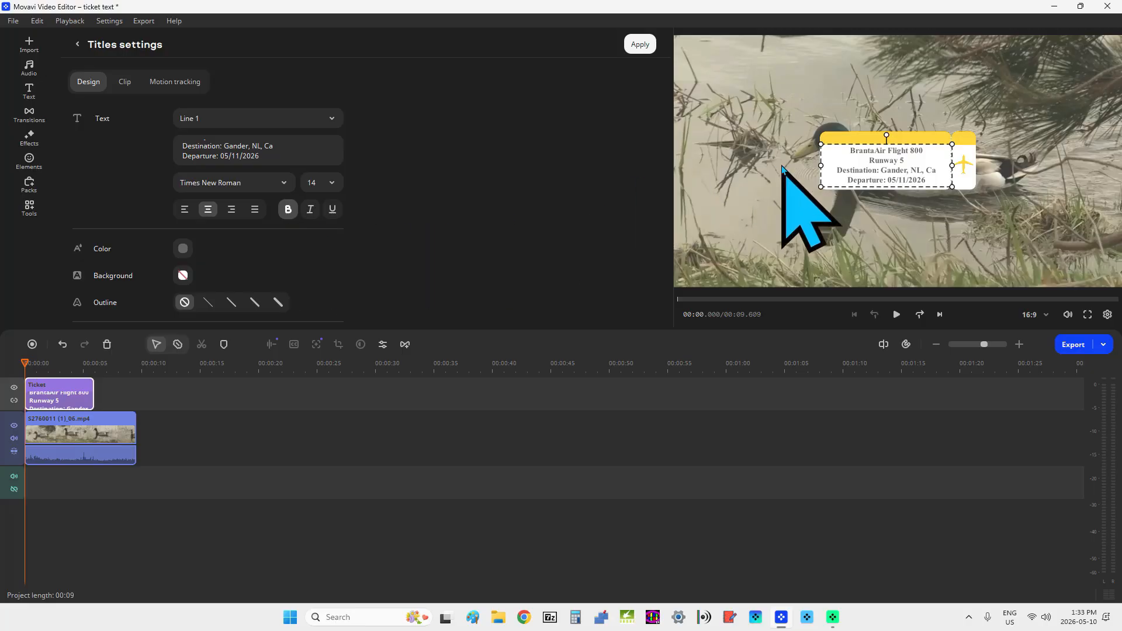
{"action": "left_click", "coordinate": [859, 138]}
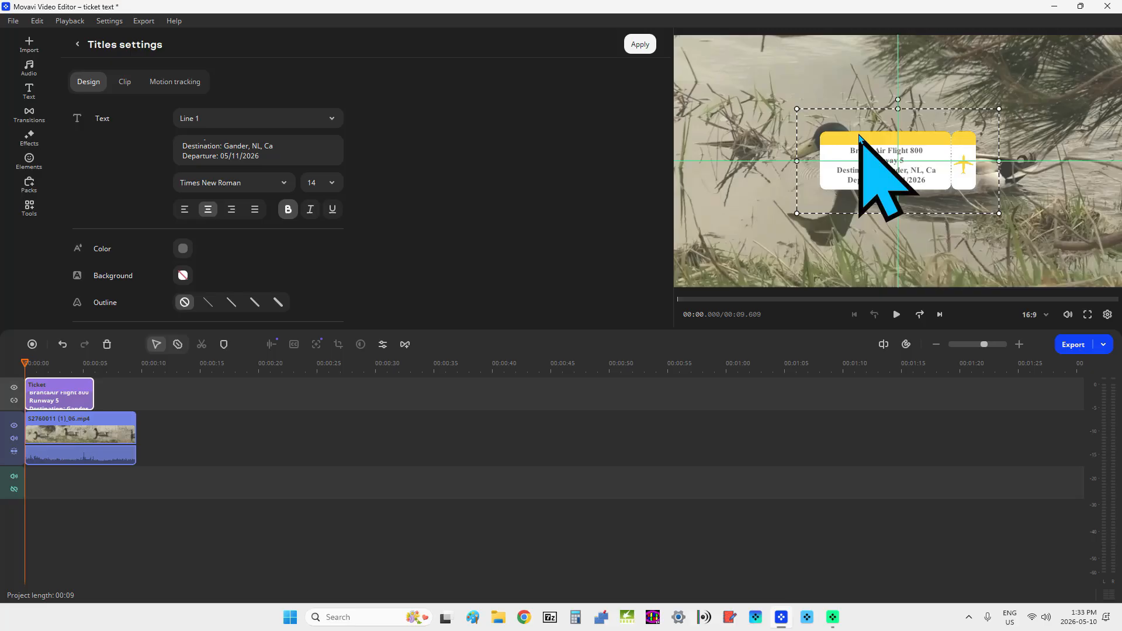
{"action": "left_click_drag", "start_coordinate": [859, 139], "coordinate": [735, 217]}
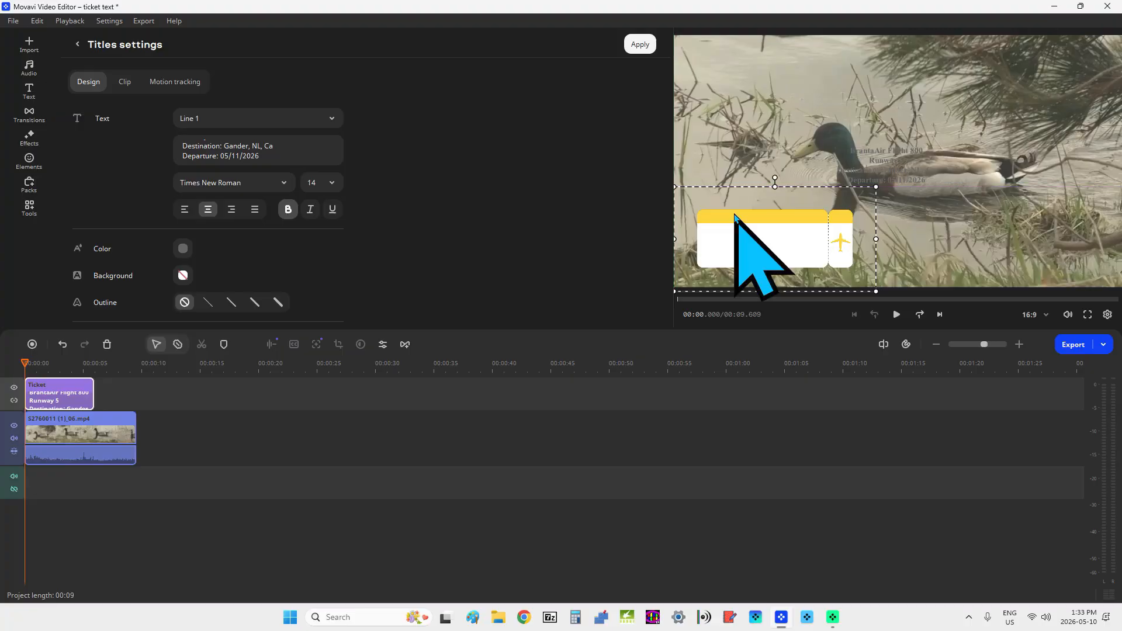
{"action": "left_click", "coordinate": [893, 162]}
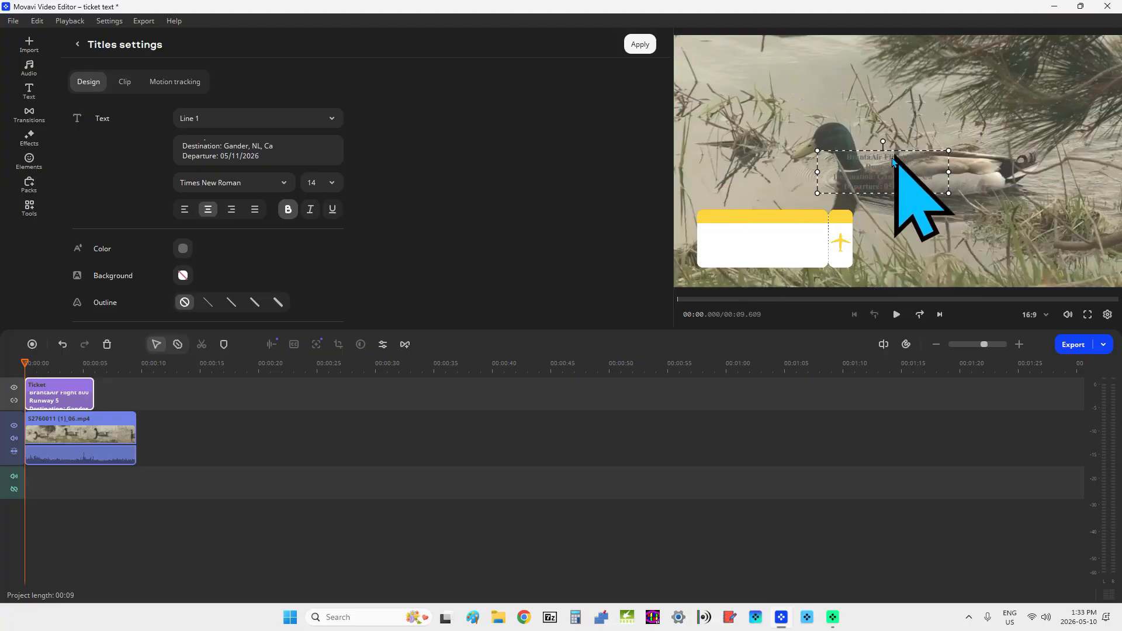
{"action": "left_click_drag", "start_coordinate": [893, 163], "coordinate": [769, 234]}
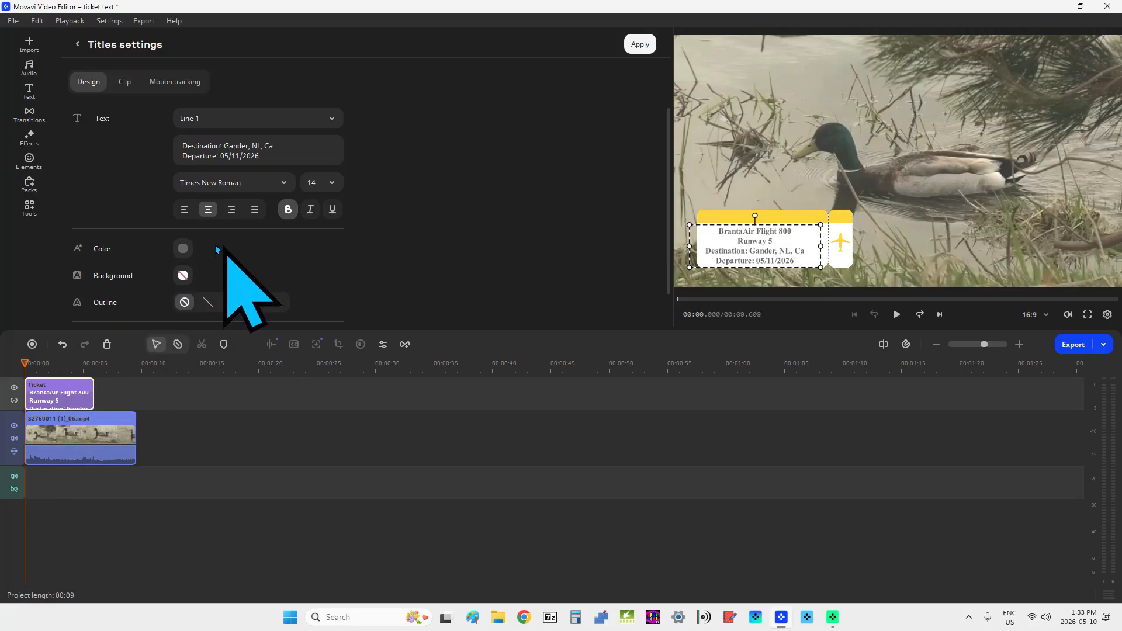
Set the ticket text color to red (#ff0000)
{"action": "left_click", "coordinate": [184, 248]}
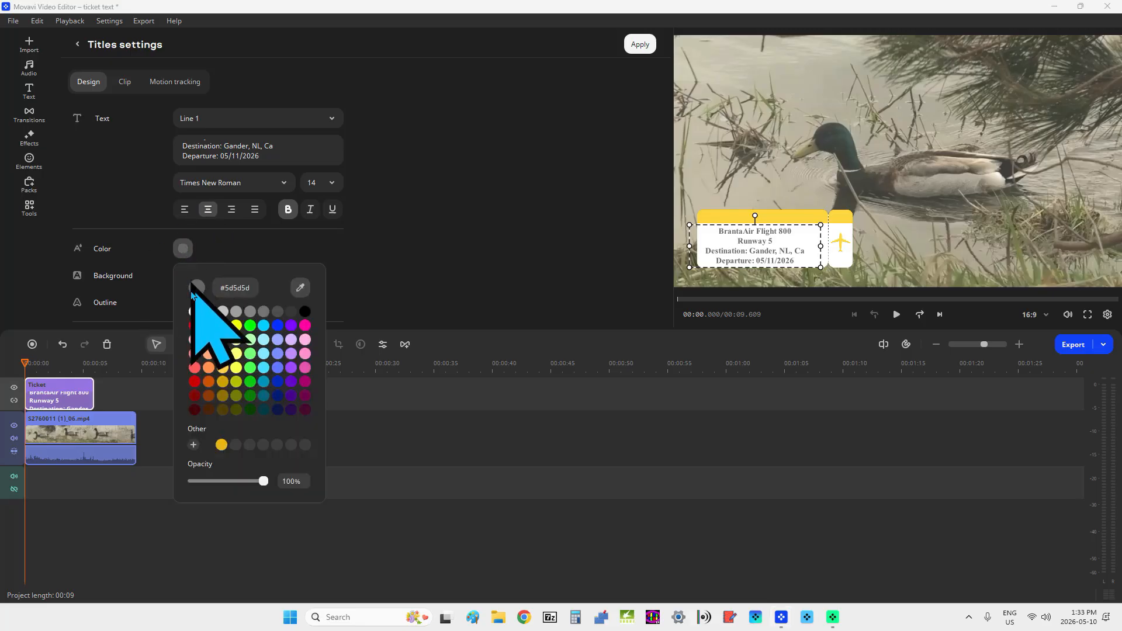
{"action": "left_click", "coordinate": [194, 327]}
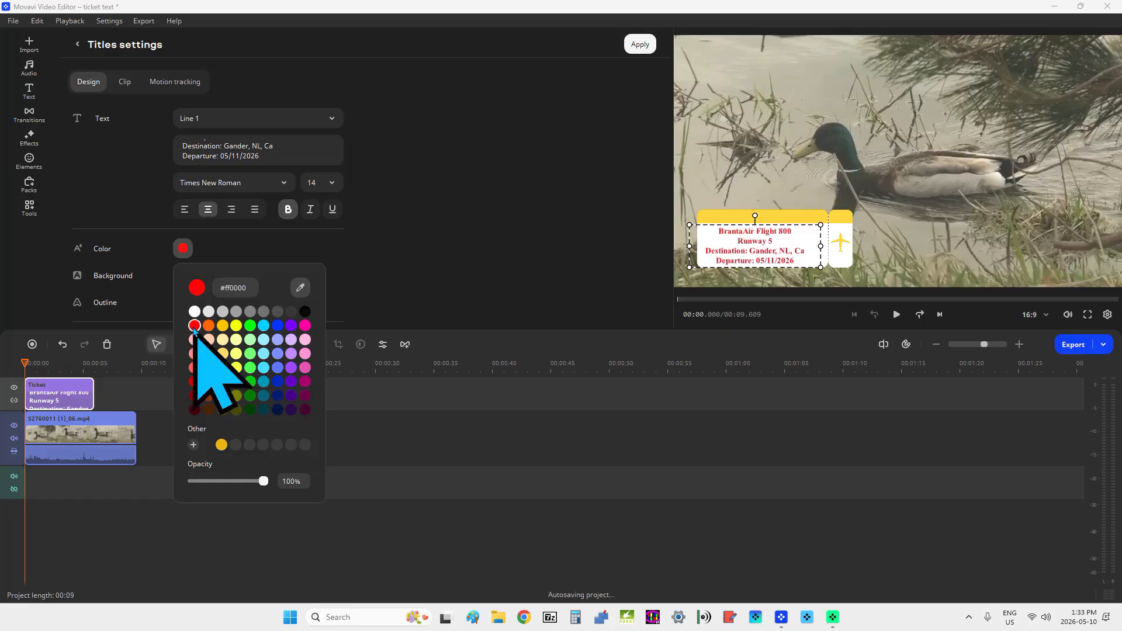
{"action": "left_click", "coordinate": [376, 269]}
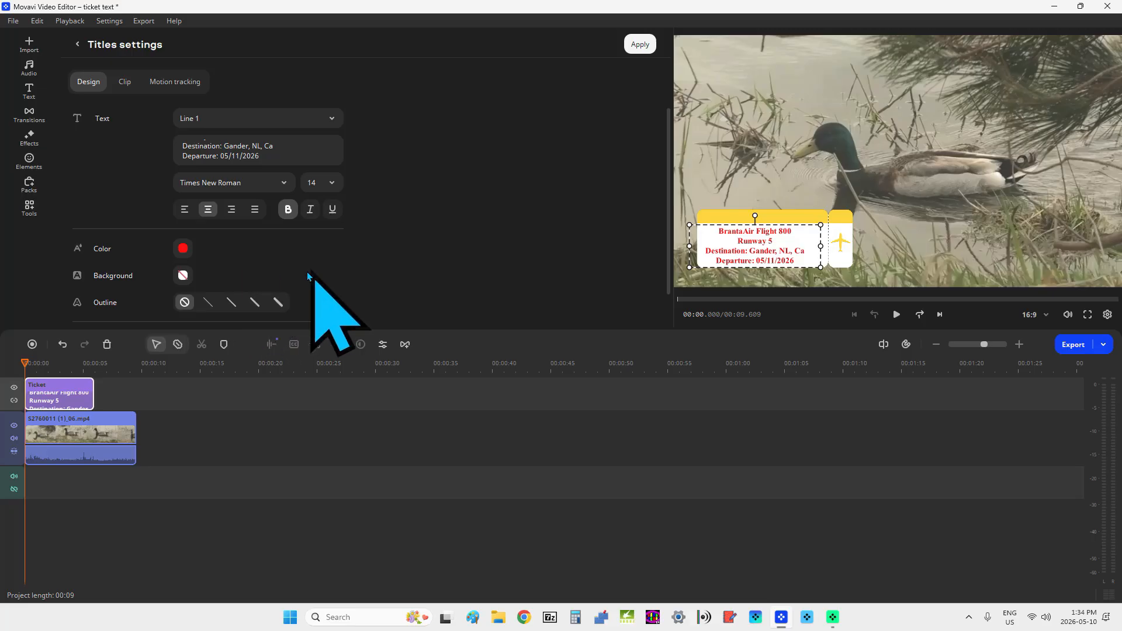
Set the Ticket title's duration to 0:00:09:000, apply the title settings and save the project
{"action": "left_click", "coordinate": [125, 86]}
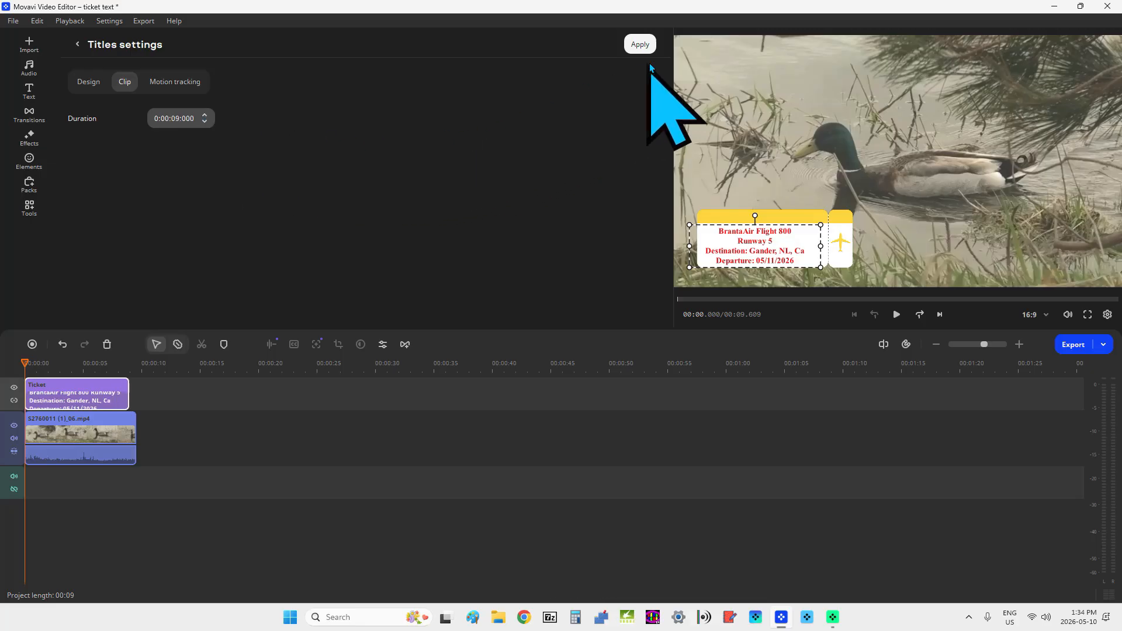
{"action": "left_click", "coordinate": [638, 48]}
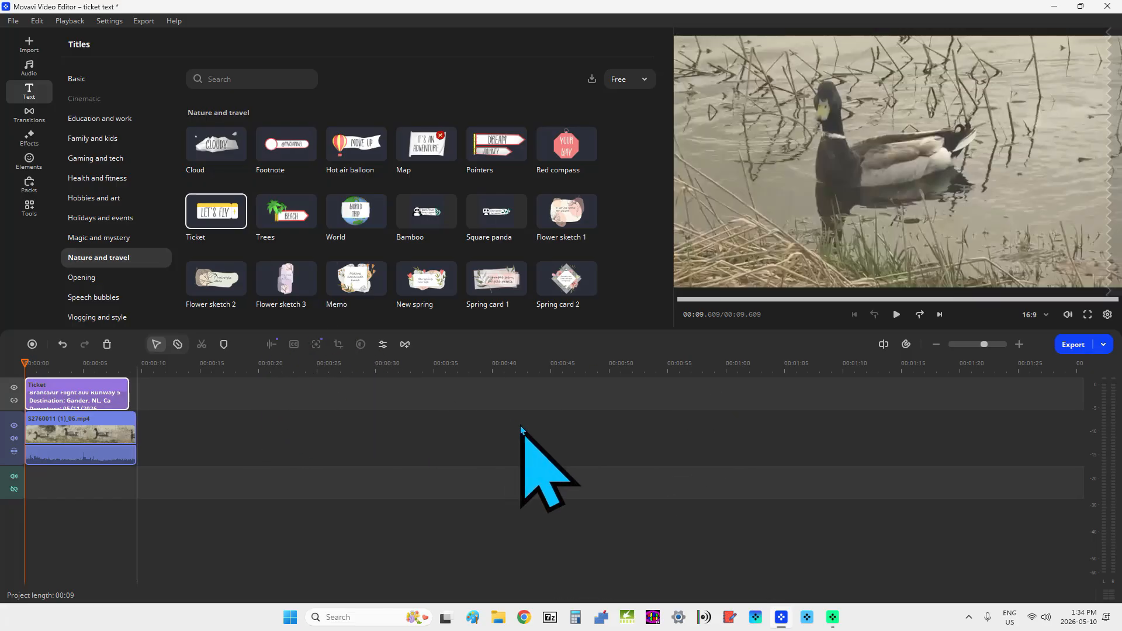
{"action": "left_click", "coordinate": [9, 22]}
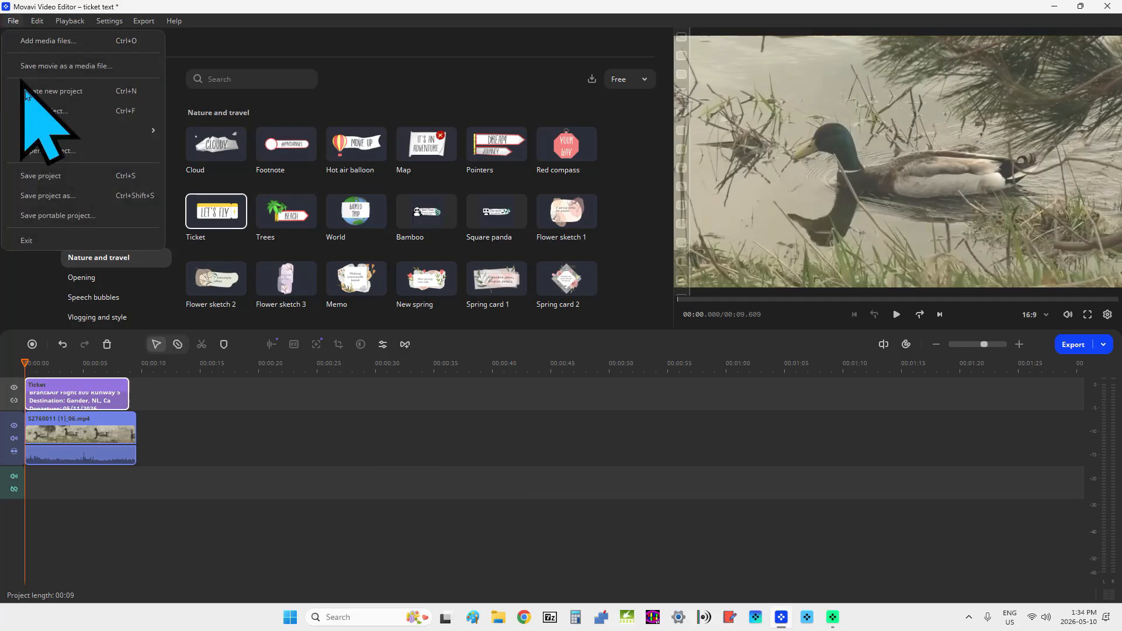
{"action": "left_click", "coordinate": [59, 176]}
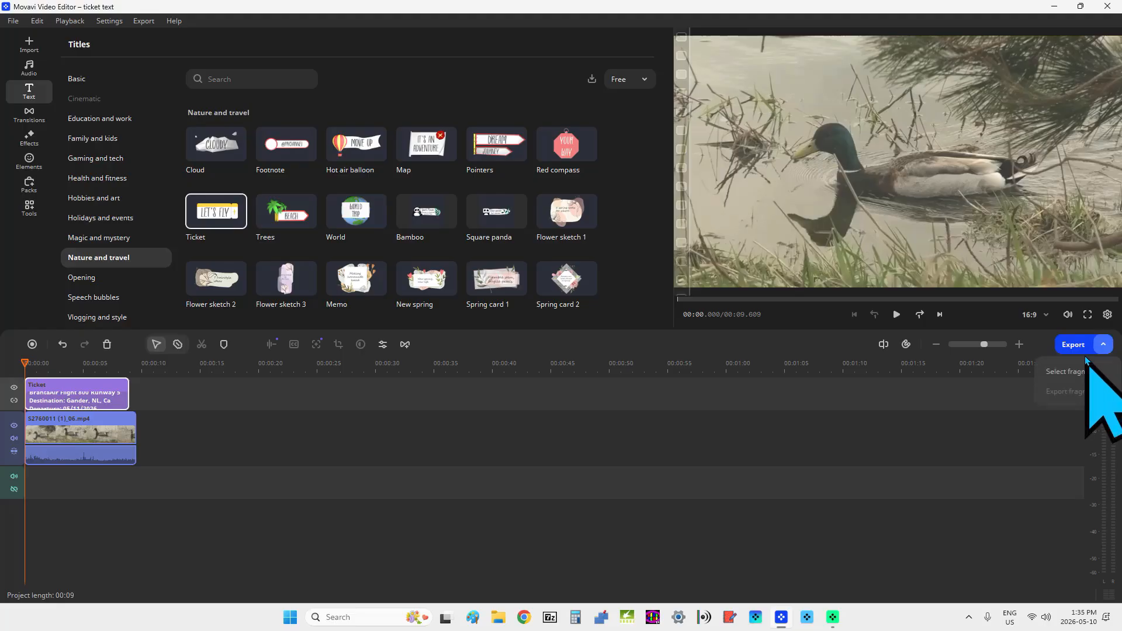
Start an MP4 export of the project and set its save location to Desktop\sample clips\Movavi Video Editor 2026\text\ticket
{"action": "left_click", "coordinate": [1071, 345]}
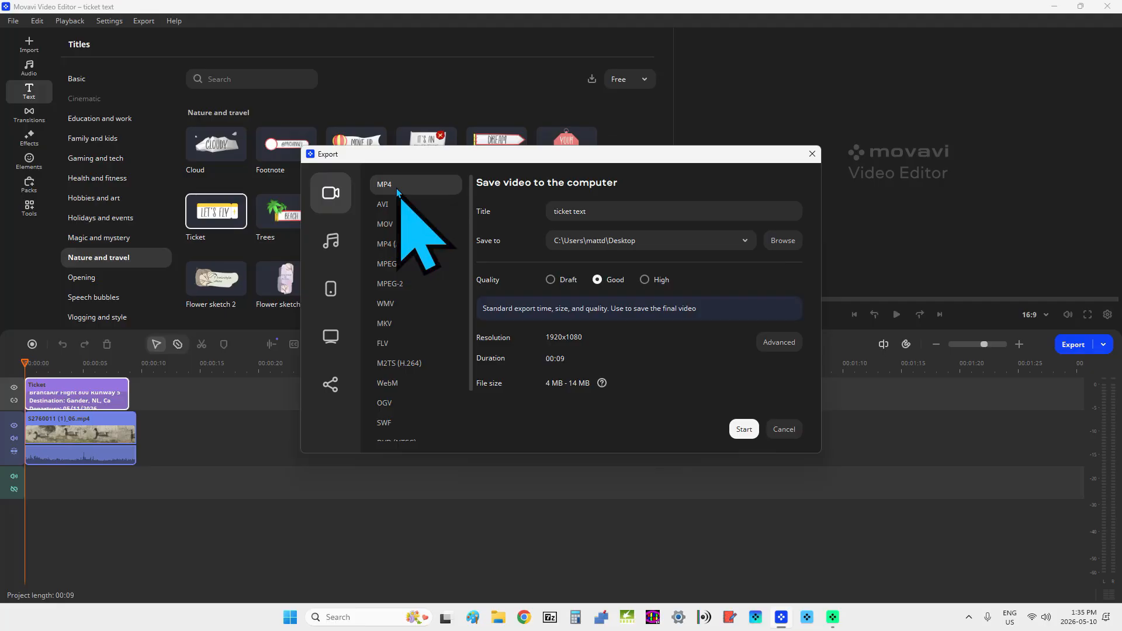
{"action": "left_click", "coordinate": [783, 241]}
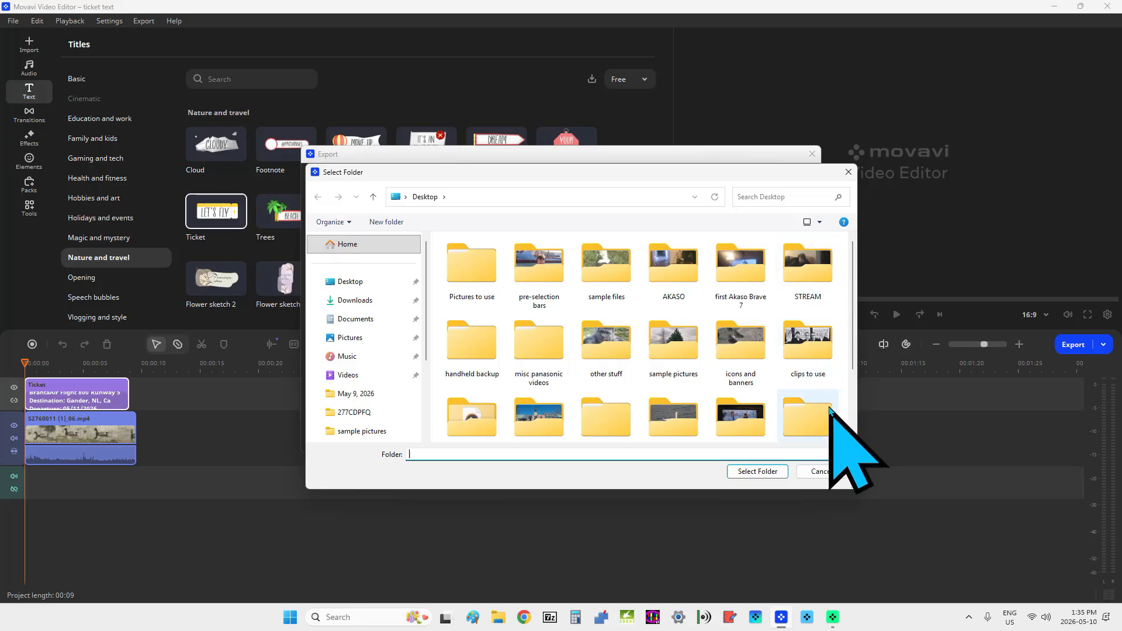
{"action": "scroll", "coordinate": [849, 403], "scroll_direction": "down", "scroll_amount": 2}
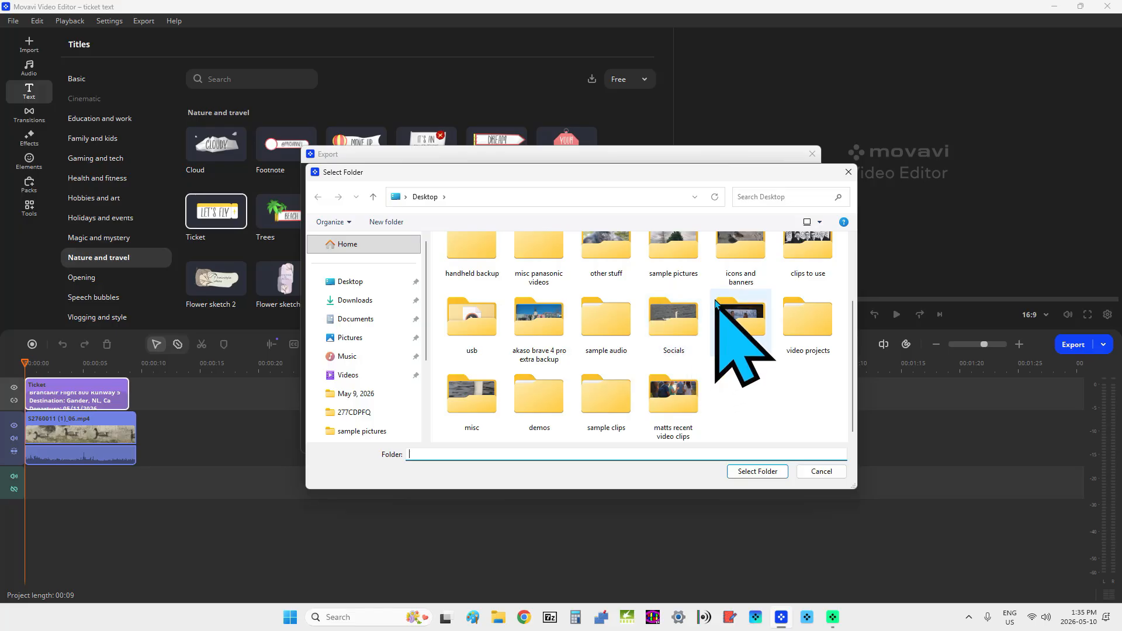
{"action": "double_click", "coordinate": [604, 416]}
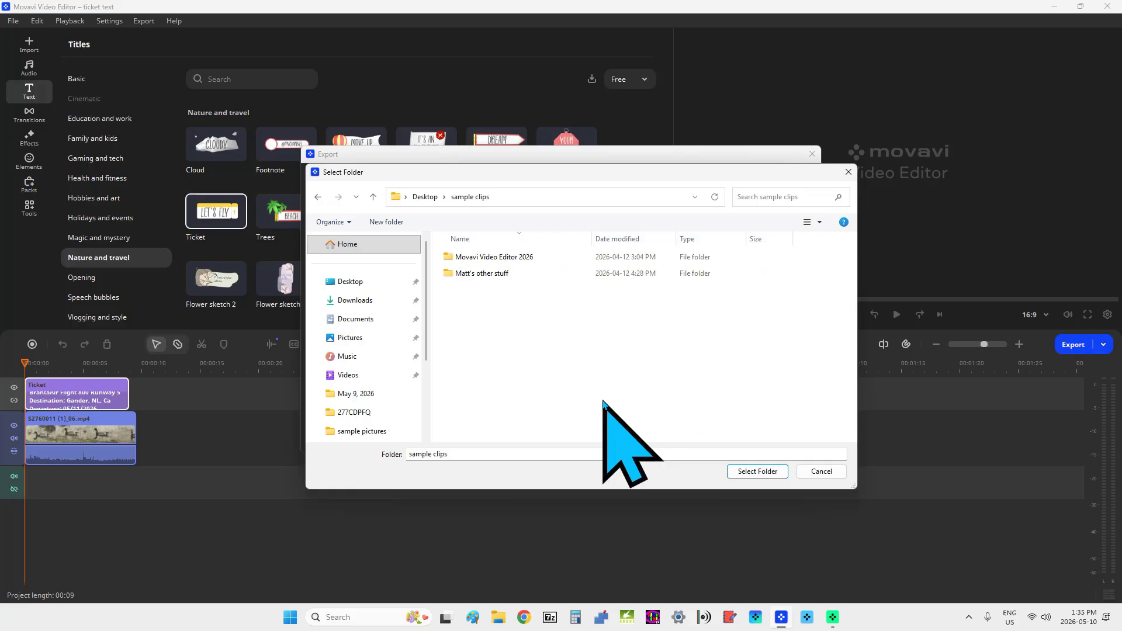
{"action": "double_click", "coordinate": [474, 261]}
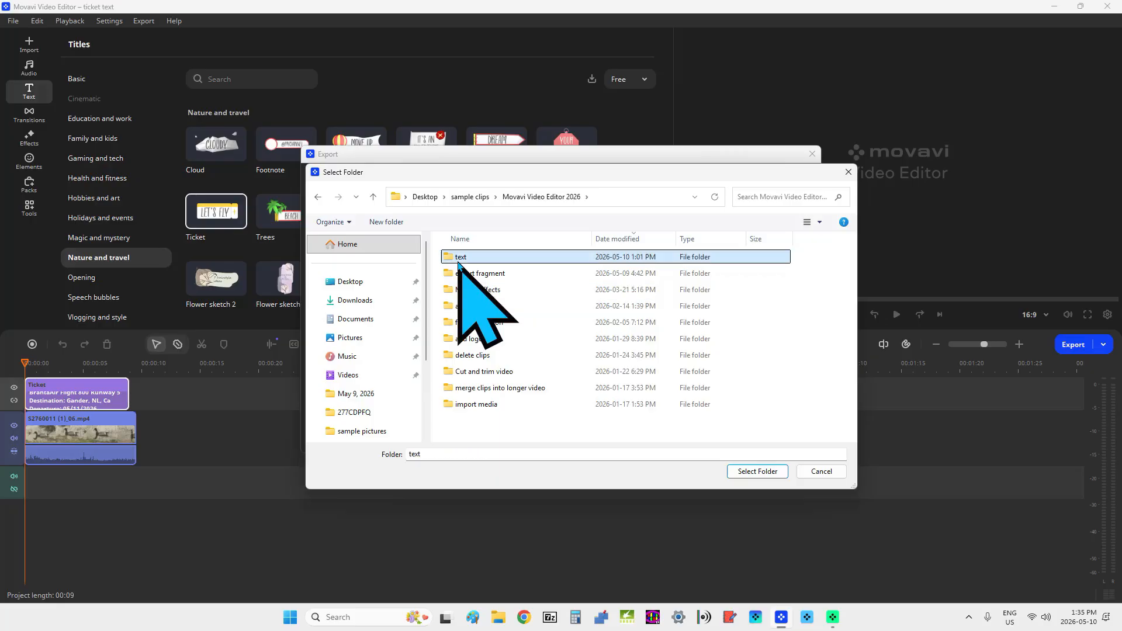
{"action": "double_click", "coordinate": [460, 259]}
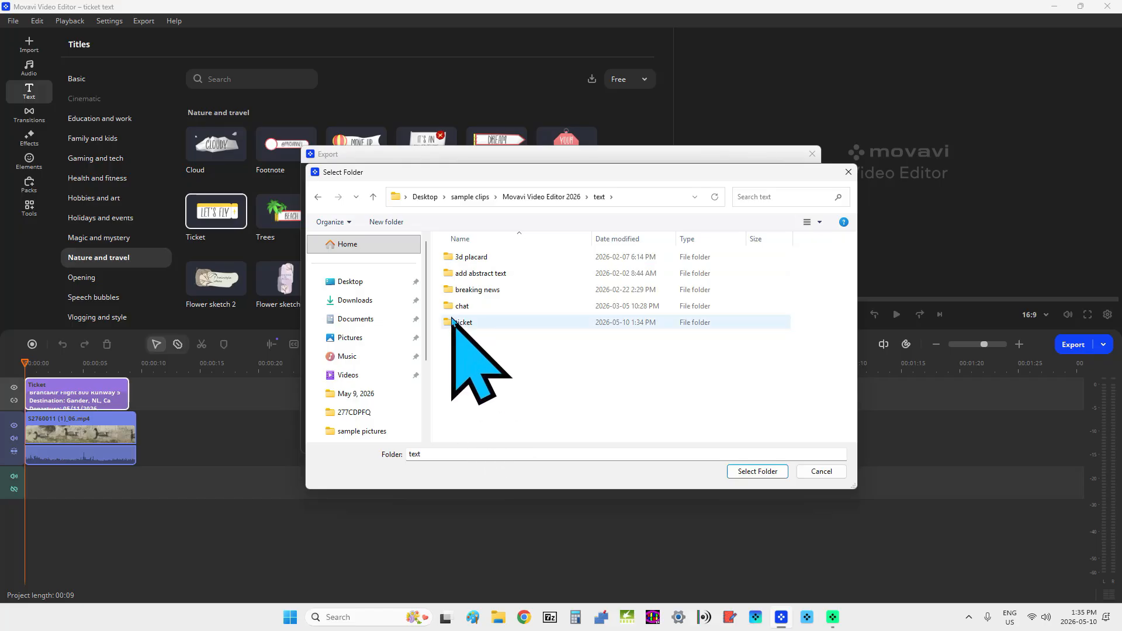
{"action": "double_click", "coordinate": [456, 322]}
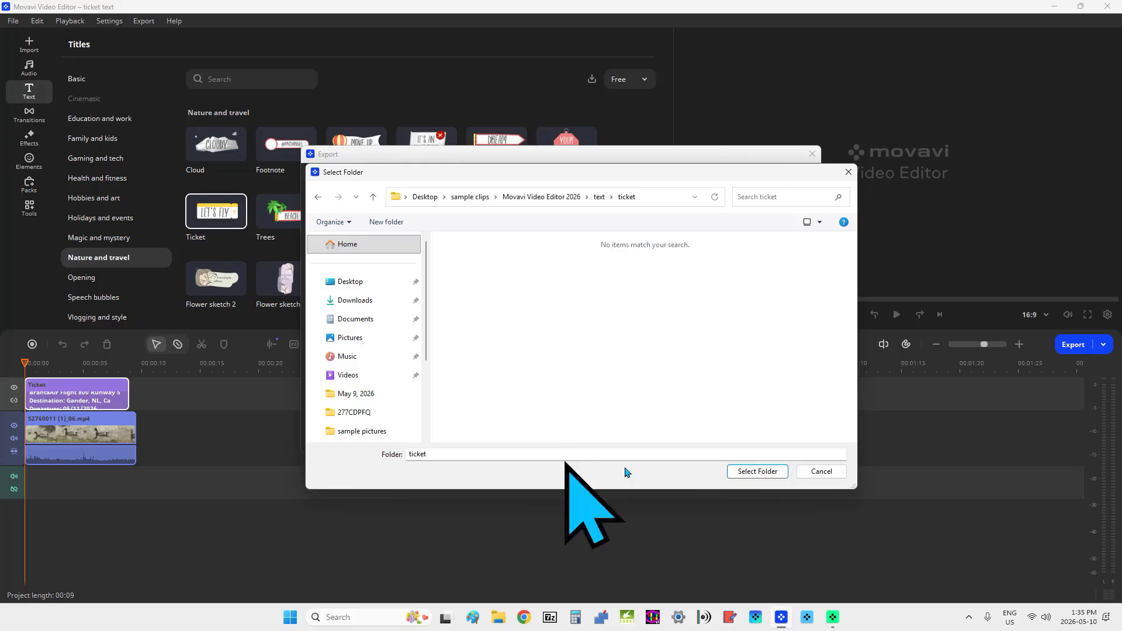
{"action": "left_click", "coordinate": [755, 472]}
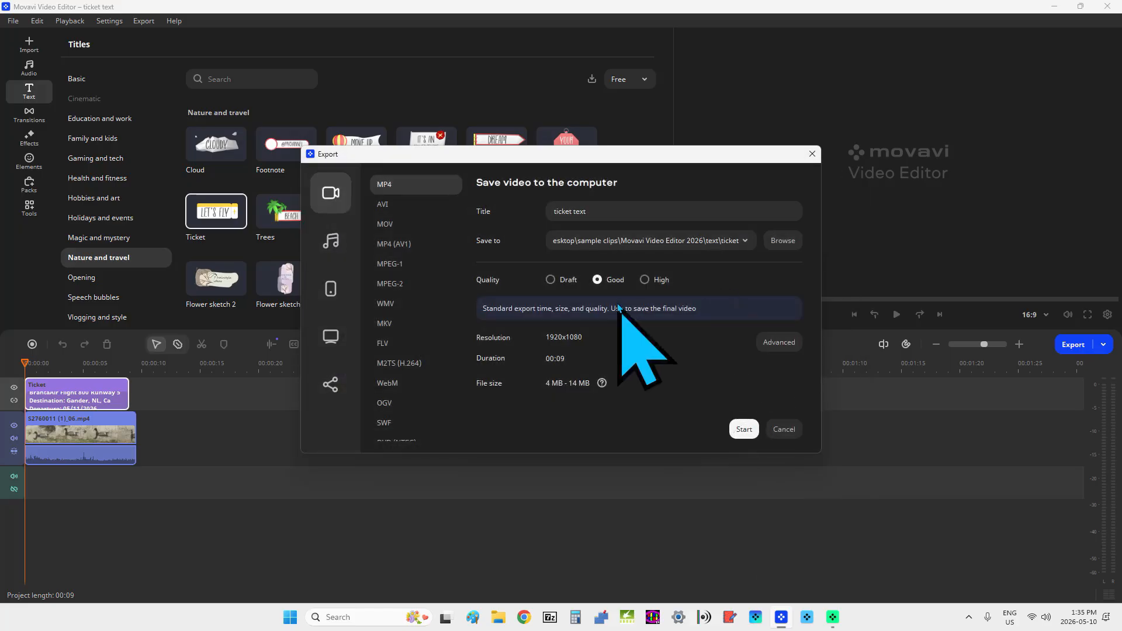
In the advanced export settings, set the frame rate to 59.94 and the bitrate to Auto
{"action": "left_click", "coordinate": [785, 344]}
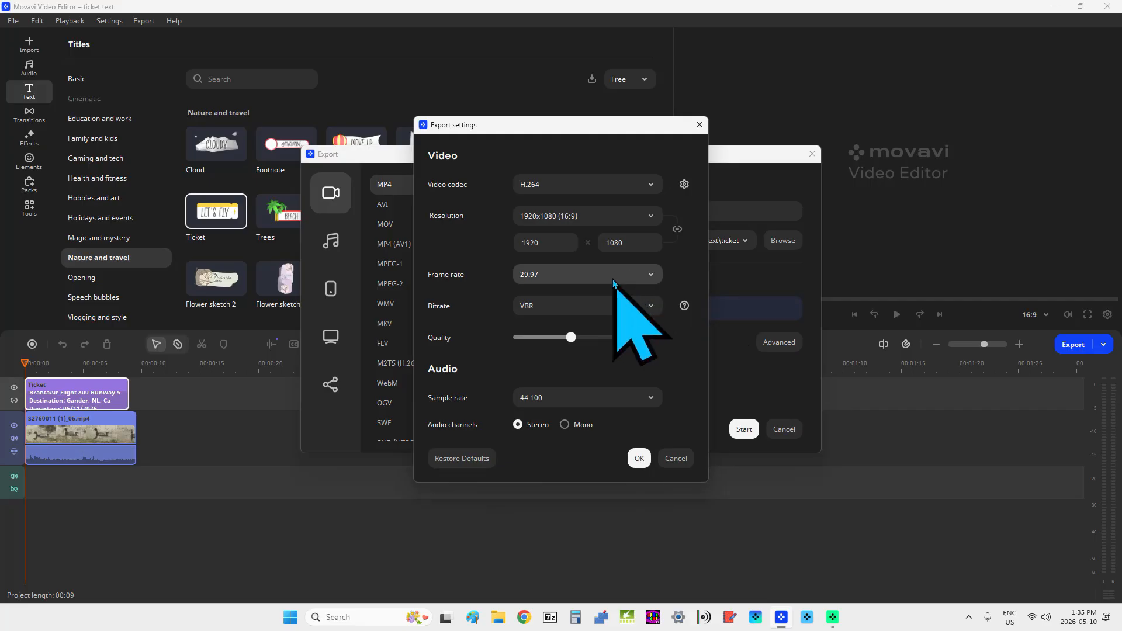
{"action": "left_click", "coordinate": [650, 277]}
{"action": "scroll", "coordinate": [643, 380], "scroll_direction": "down", "scroll_amount": 3}
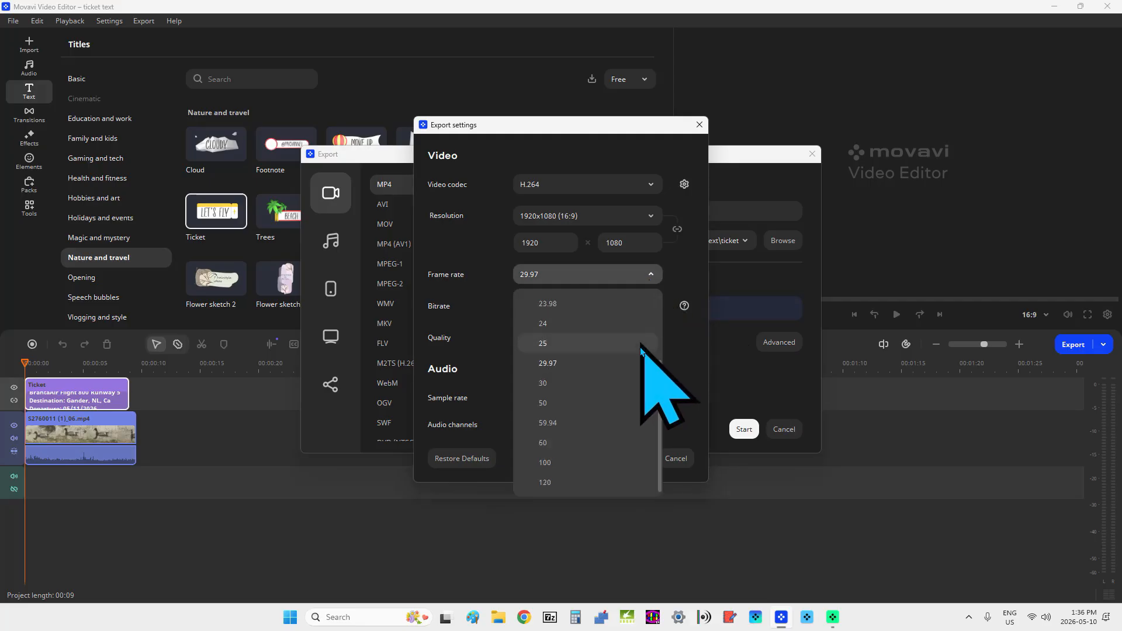
{"action": "left_click", "coordinate": [605, 422]}
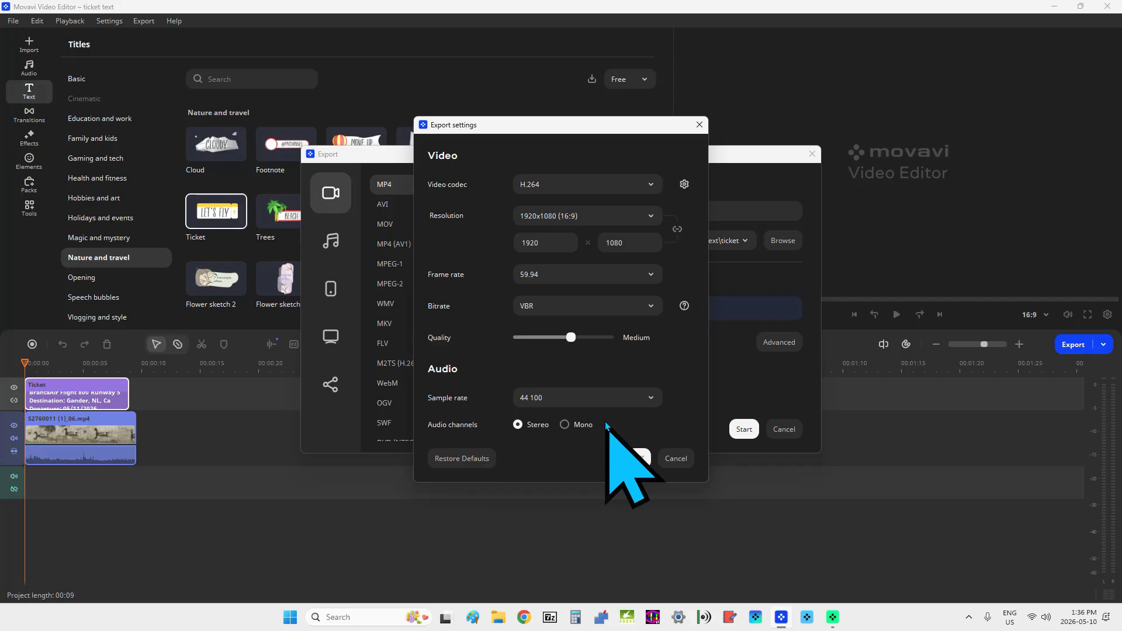
{"action": "left_click", "coordinate": [639, 305]}
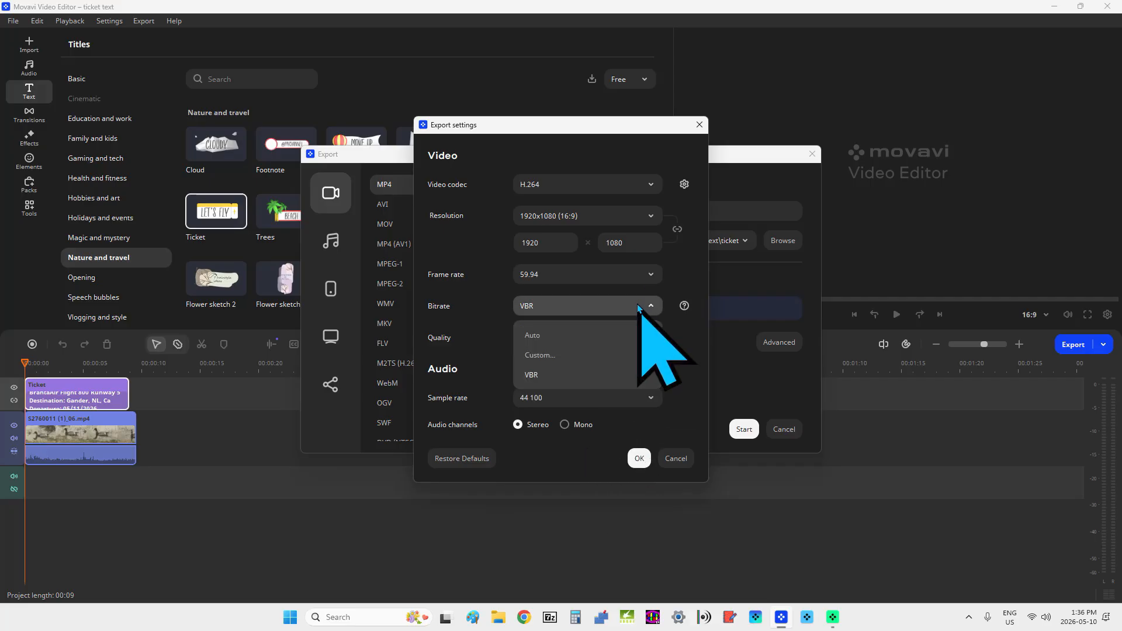
{"action": "left_click", "coordinate": [592, 338]}
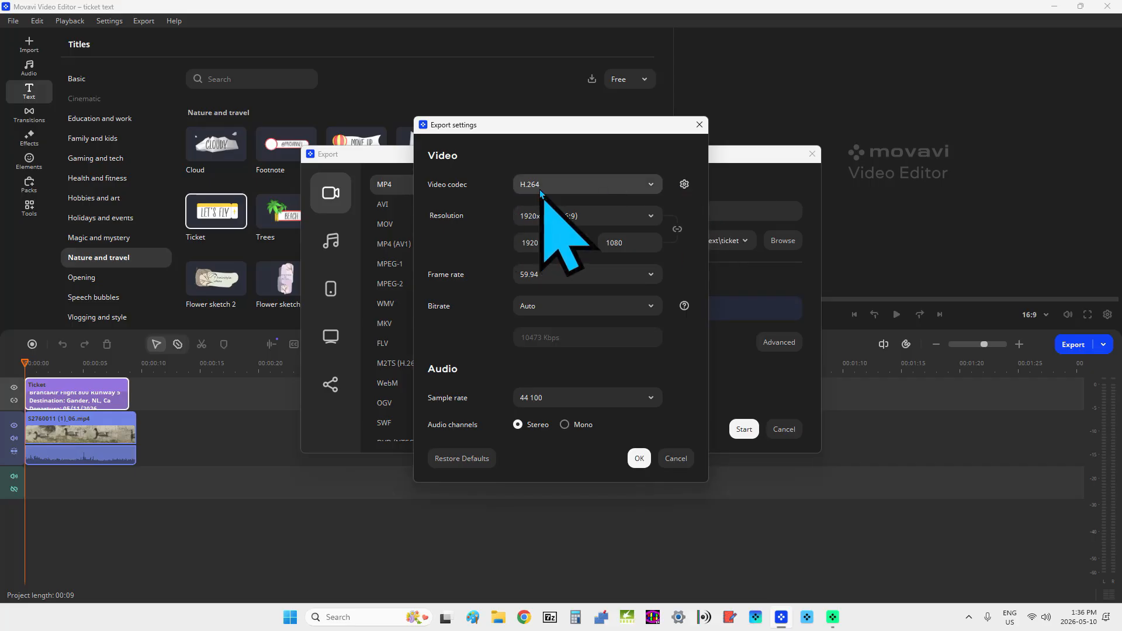
Set the H.264 codec's encoding speed to Medium with the Film preset
{"action": "left_click", "coordinate": [683, 185]}
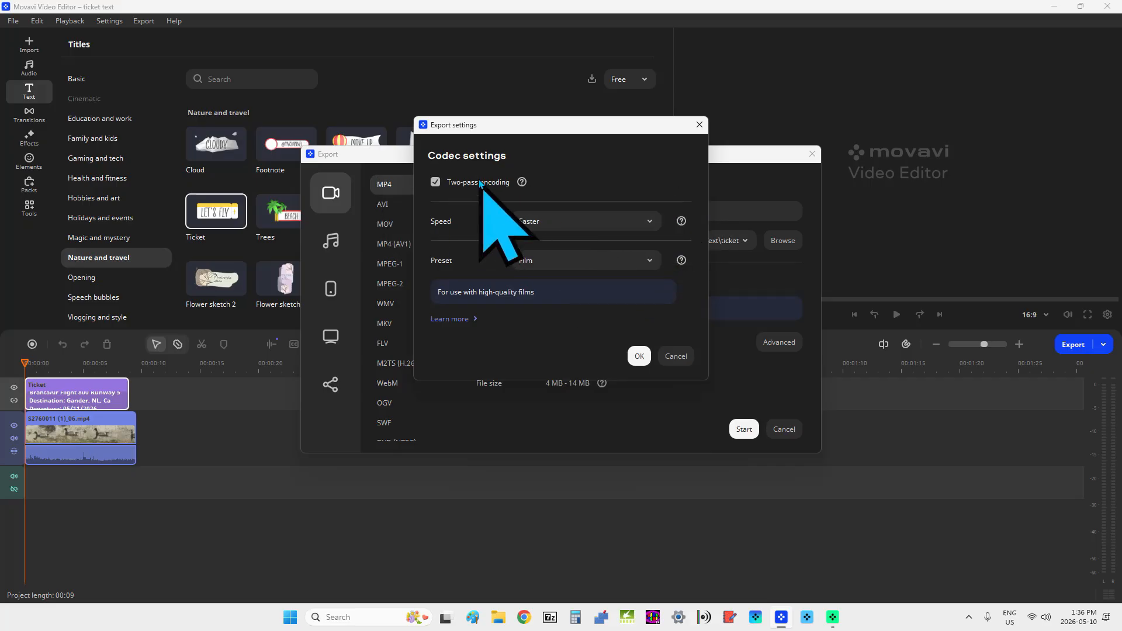
{"action": "left_click", "coordinate": [609, 225]}
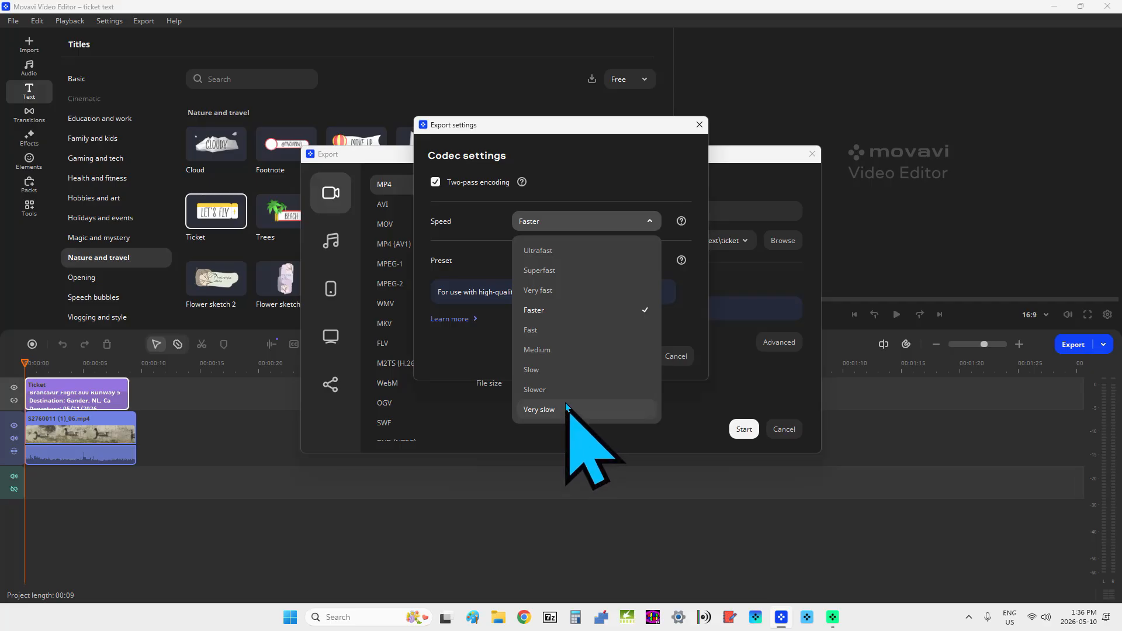
{"action": "left_click", "coordinate": [577, 352]}
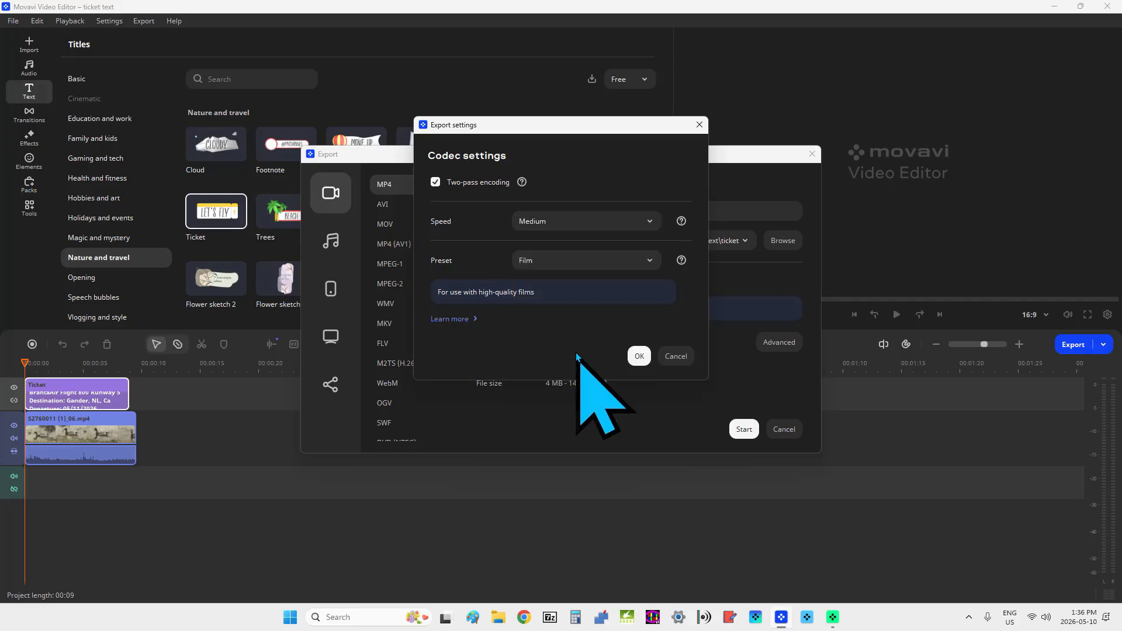
{"action": "left_click", "coordinate": [608, 265]}
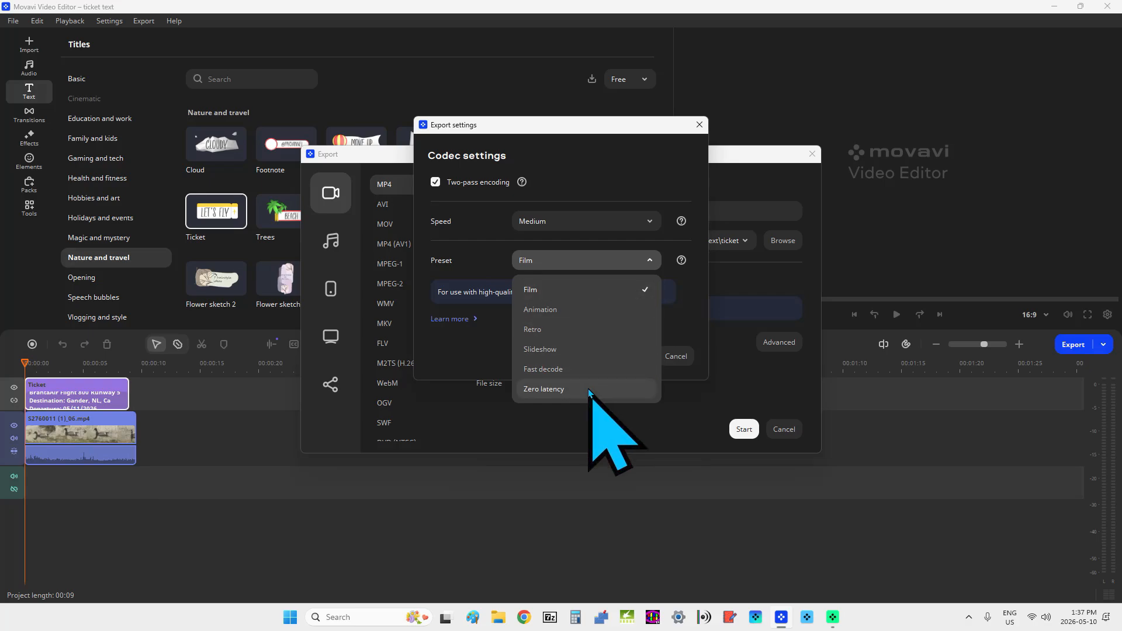
{"action": "left_click", "coordinate": [587, 291]}
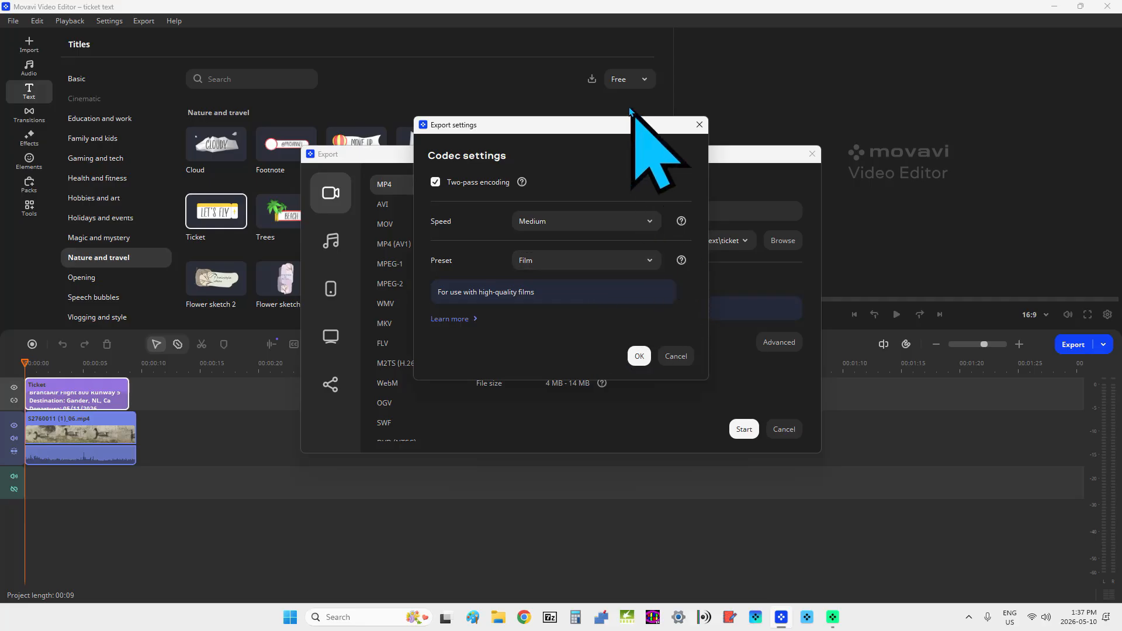
{"action": "left_click", "coordinate": [639, 357]}
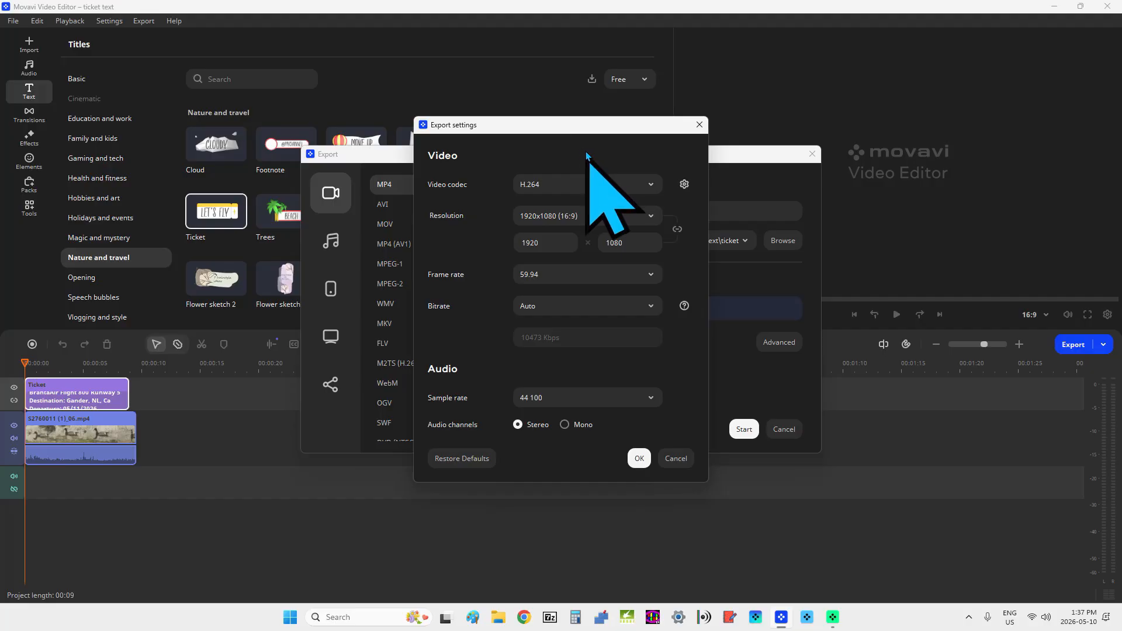
Apply the custom export settings, export the video and open its output folder
{"action": "left_click", "coordinate": [639, 458]}
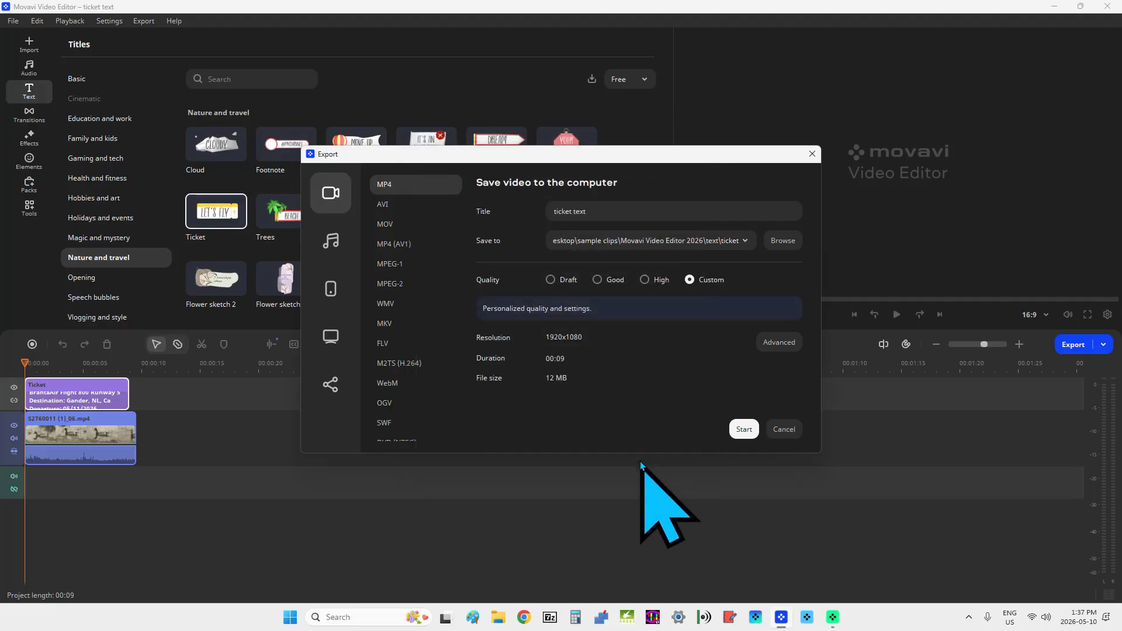
{"action": "left_click", "coordinate": [744, 436]}
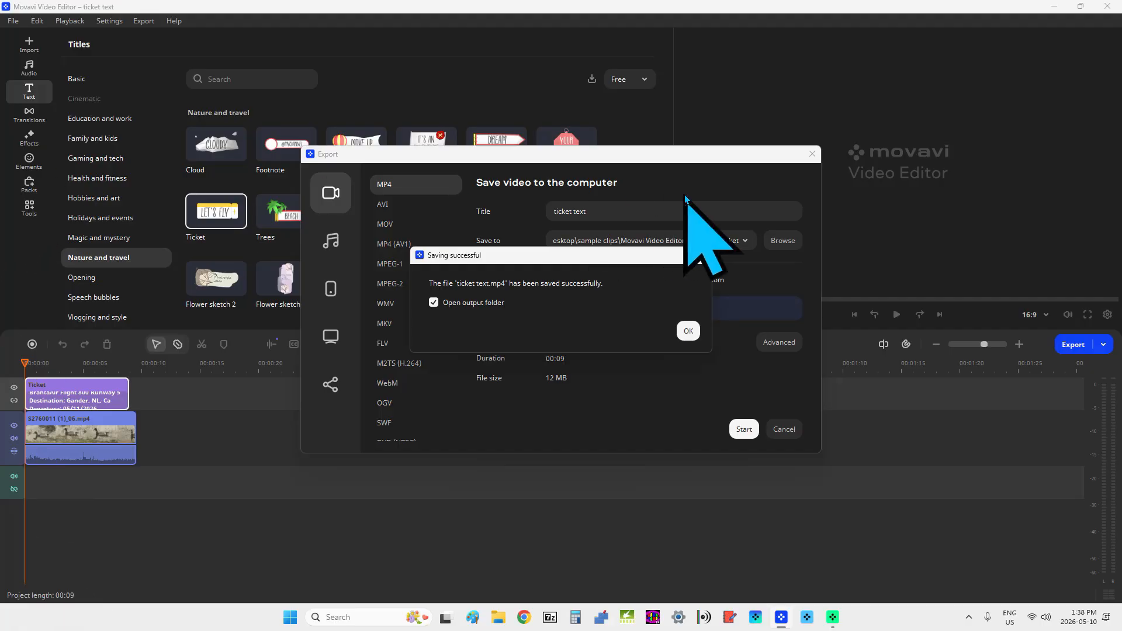
{"action": "left_click", "coordinate": [689, 331]}
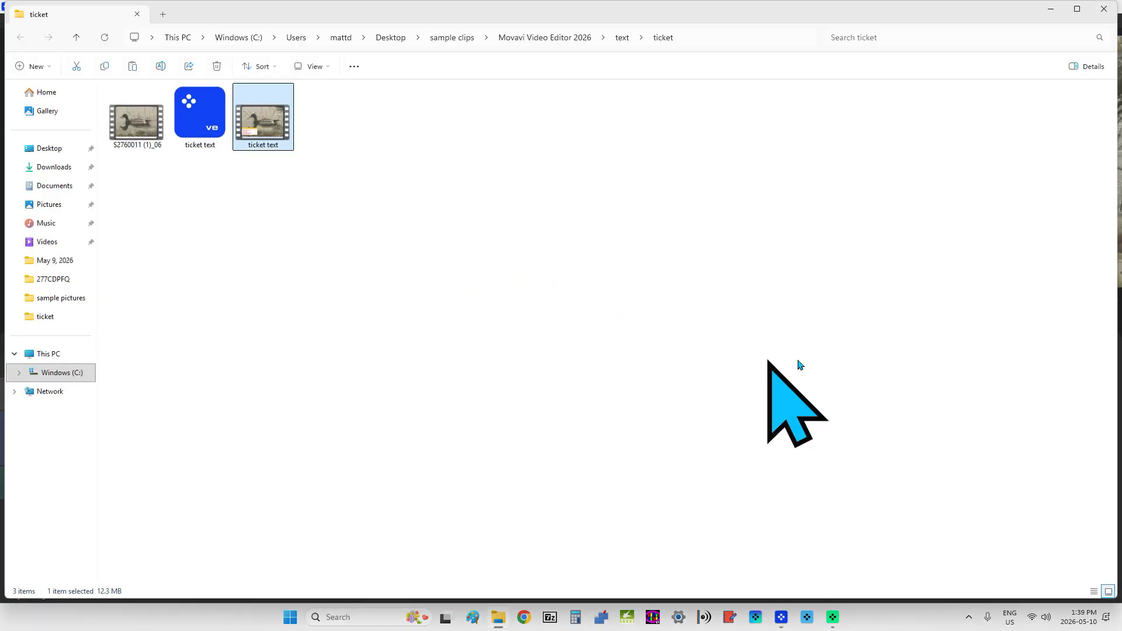
Play the exported ticket text video full screen, then close the player and the output folder
{"action": "double_click", "coordinate": [280, 136]}
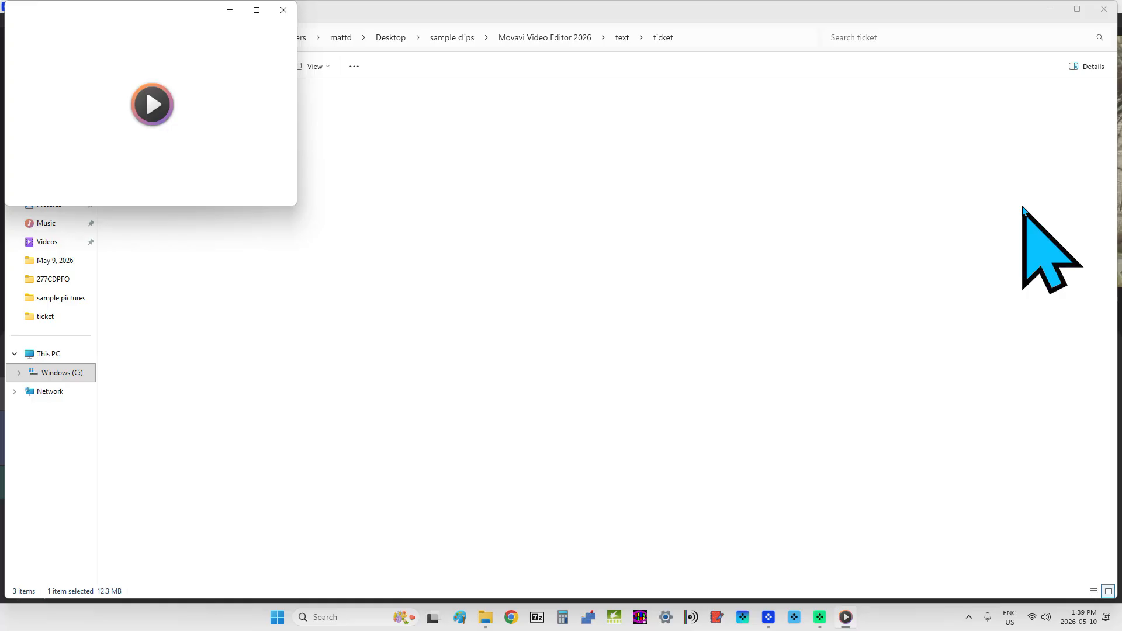
{"action": "left_click", "coordinate": [256, 10]}
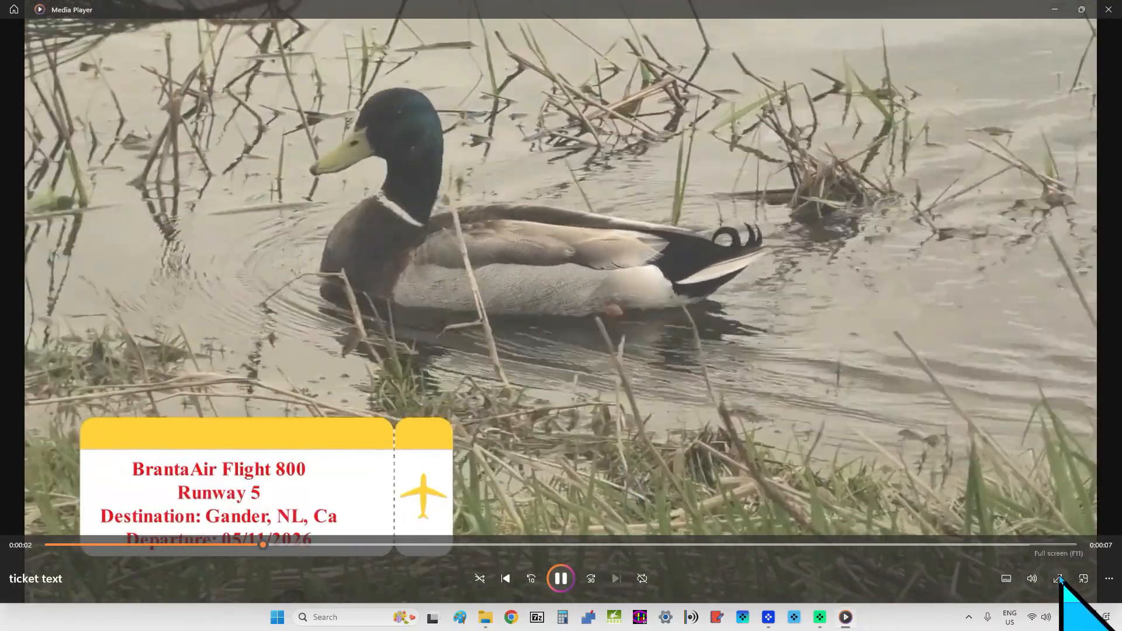
{"action": "left_click", "coordinate": [1055, 578]}
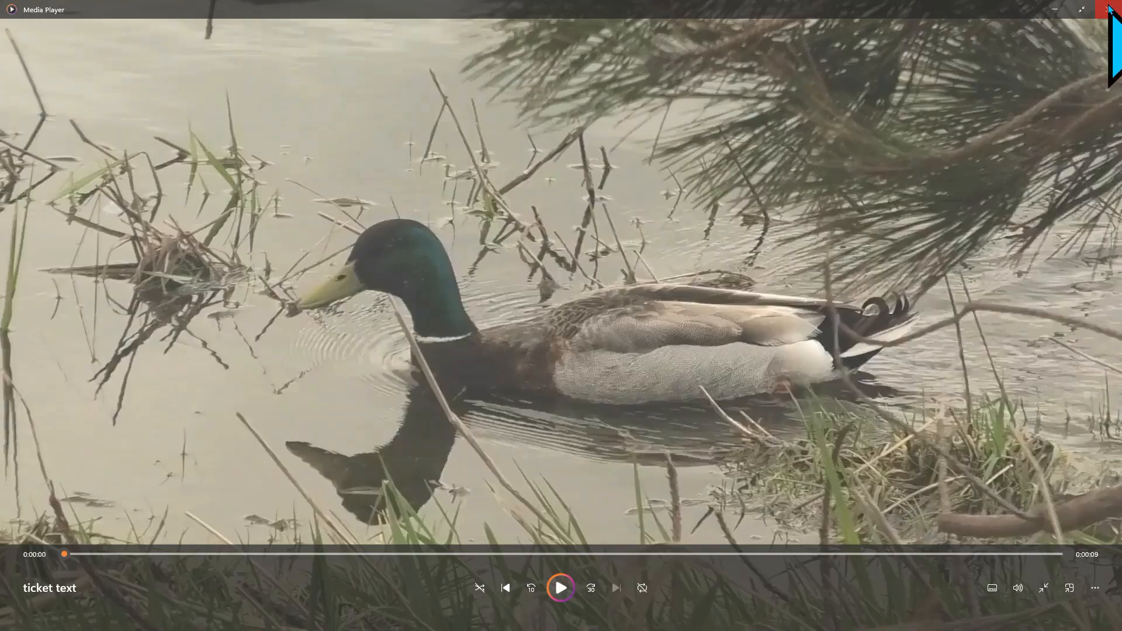
{"action": "left_click", "coordinate": [1110, 8]}
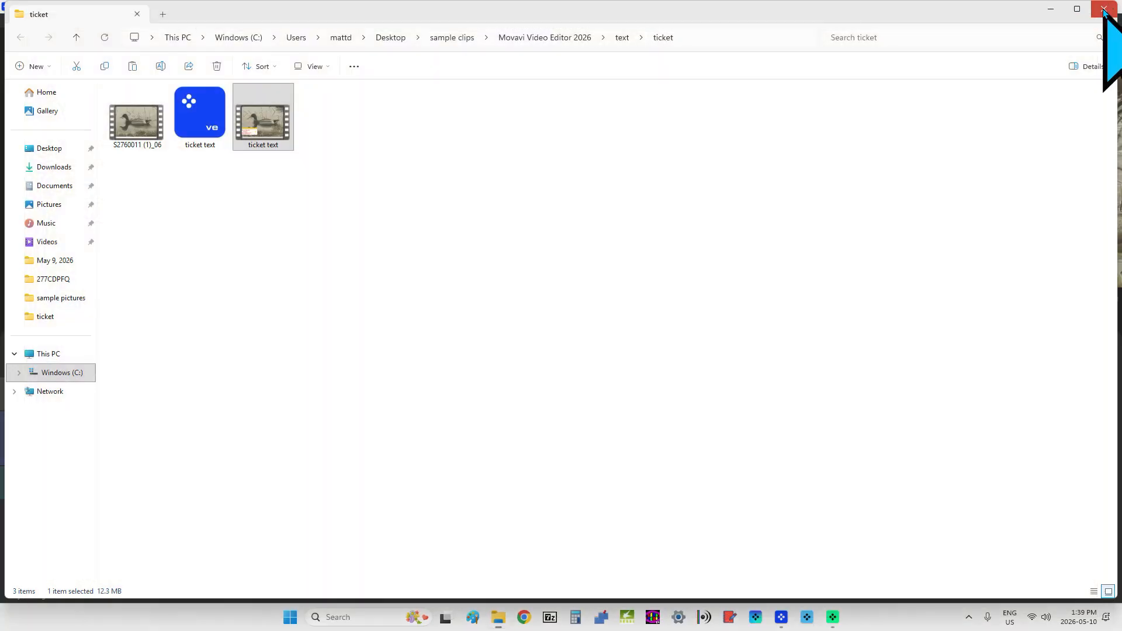
{"action": "left_click", "coordinate": [1105, 9]}
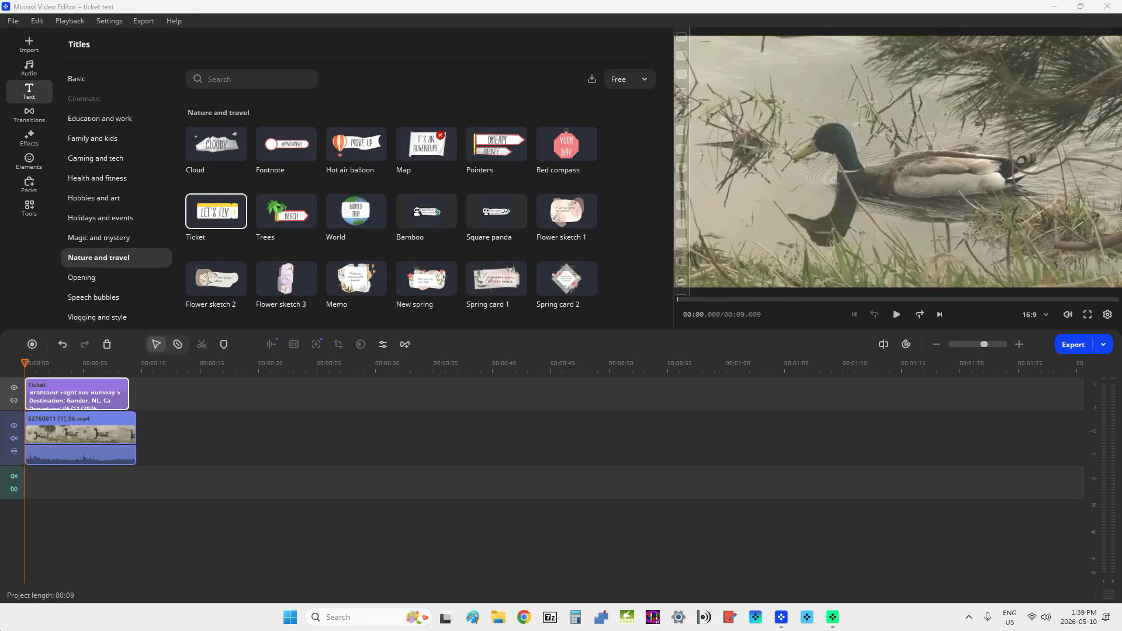